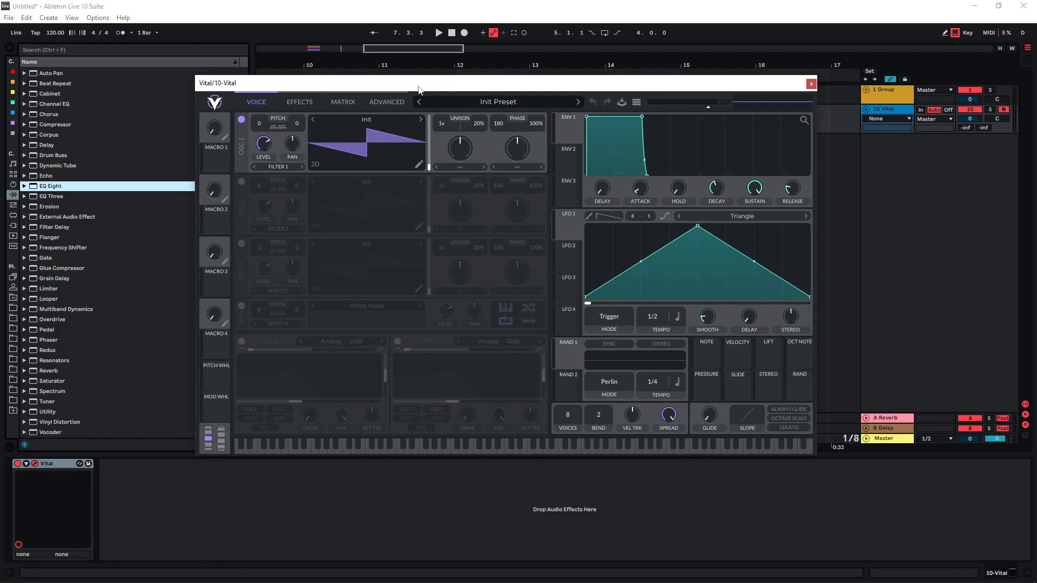
# Load the Crappy Toilet wavetable from the Glorkglunk folder into oscillator 1 and audition it on a lowered keyboard octave
pyautogui.click(362, 119)
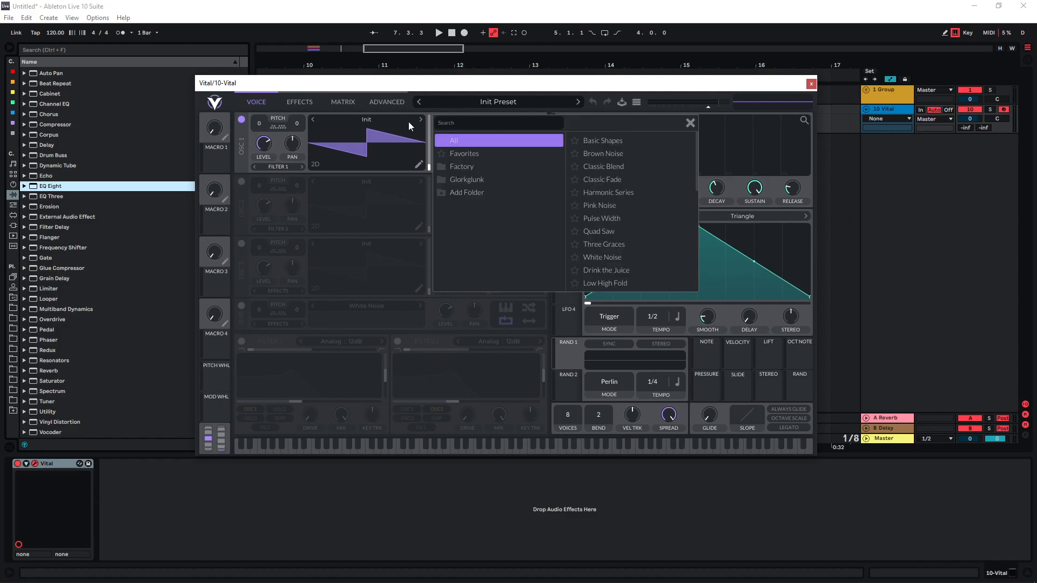
pyautogui.click(470, 179)
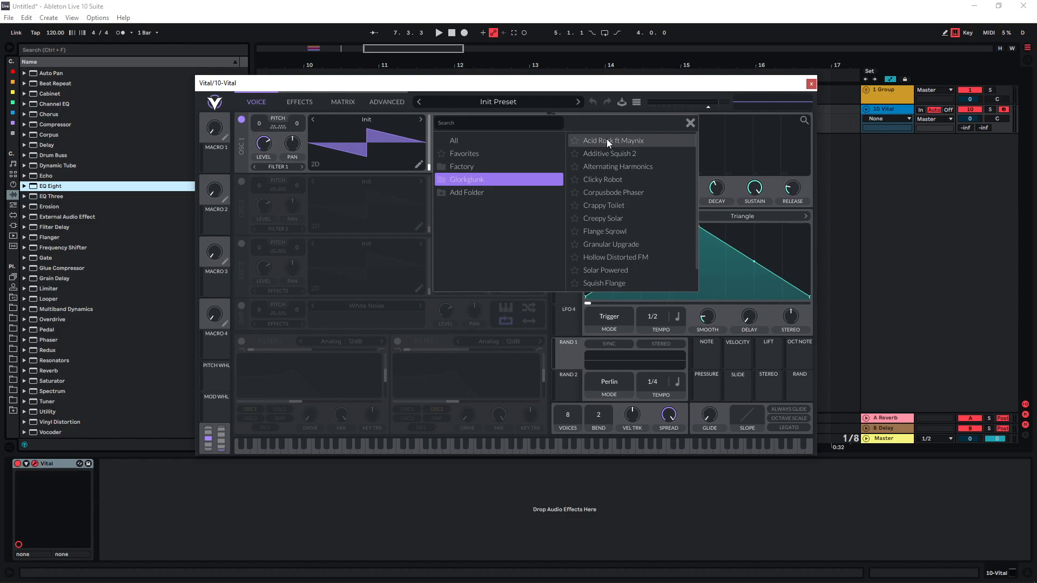
pyautogui.click(618, 204)
pyautogui.press('z')
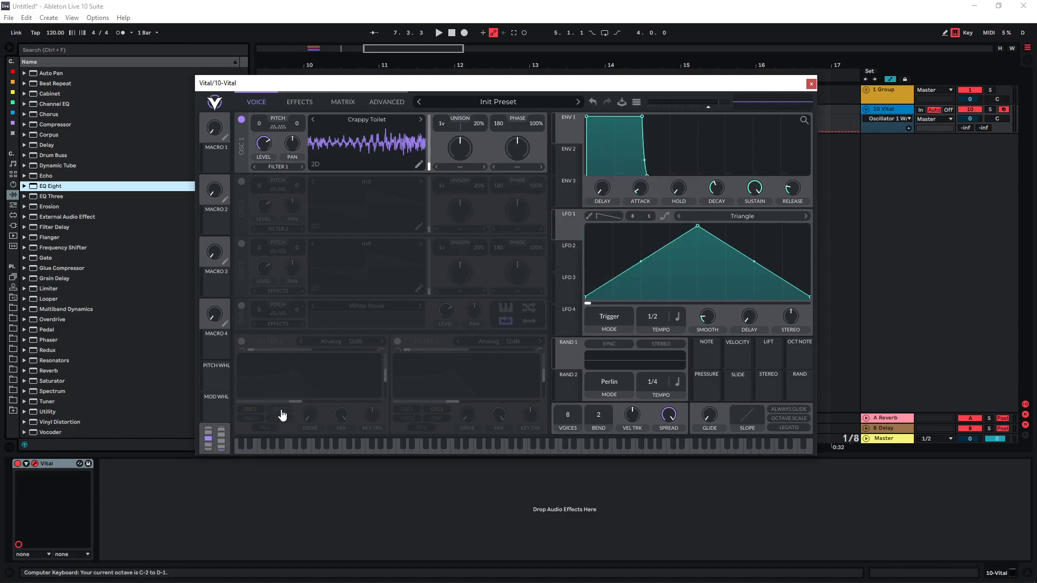
pyautogui.press('a')
# Audition the wavetables that follow in the Glorkglunk folder on oscillator 1 and settle on Flange Sqrowl
pyautogui.moveTo(427, 166)
pyautogui.mouseDown()
pyautogui.moveTo(429, 120)
pyautogui.moveTo(429, 168)
pyautogui.mouseUp()
pyautogui.click(420, 120)
pyautogui.press('a')
pyautogui.click(422, 120)
pyautogui.press('a')
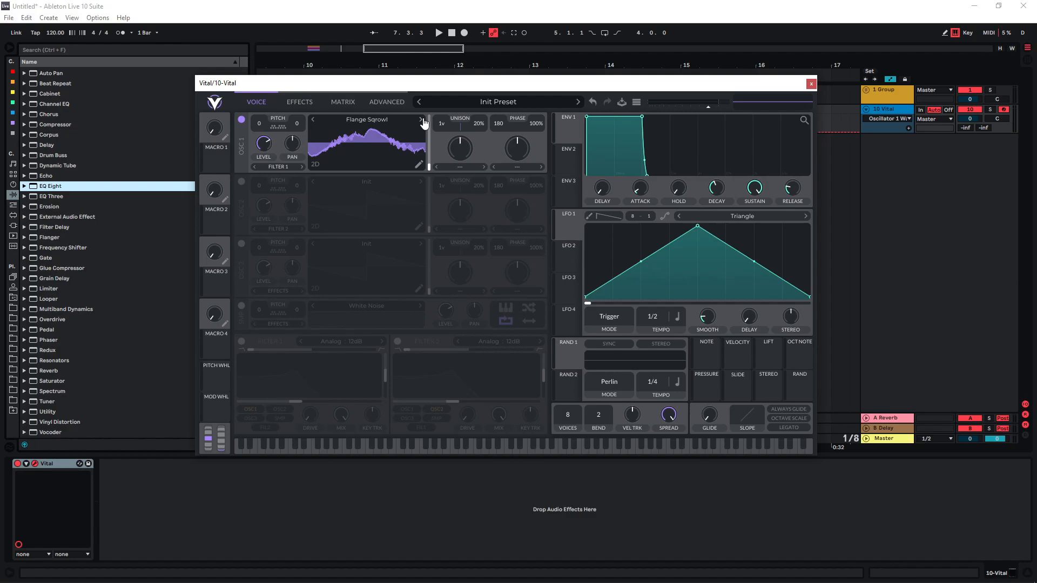
pyautogui.click(421, 120)
pyautogui.moveTo(429, 167)
pyautogui.mouseDown()
pyautogui.moveTo(428, 121)
pyautogui.moveTo(429, 169)
pyautogui.mouseUp()
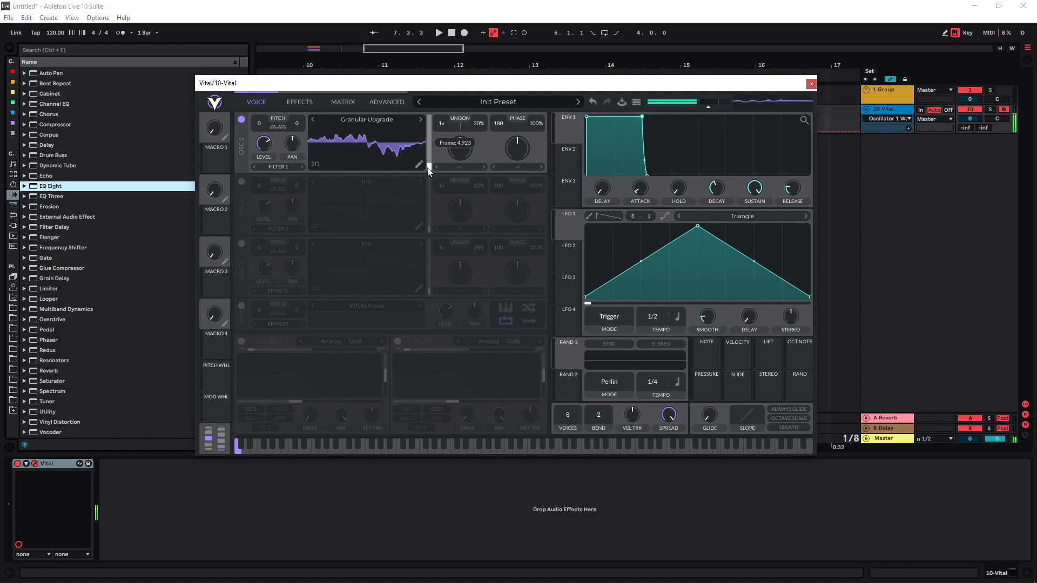
pyautogui.click(313, 121)
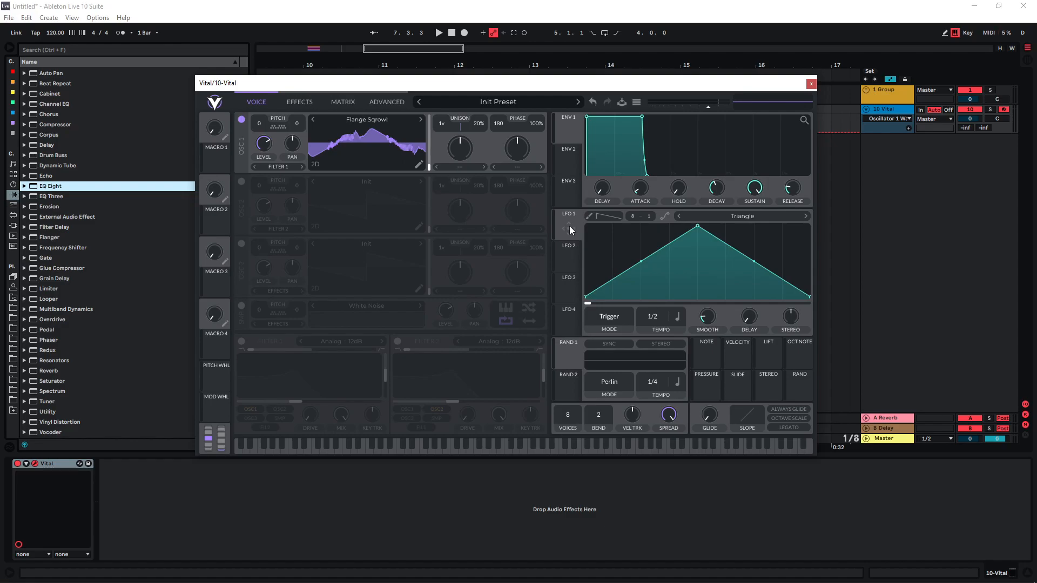
# Shape LFO 1 into a curved decay in Envelope mode and assign it to oscillator 1's level
pyautogui.moveTo(696, 227); pyautogui.dragTo(262, 139)
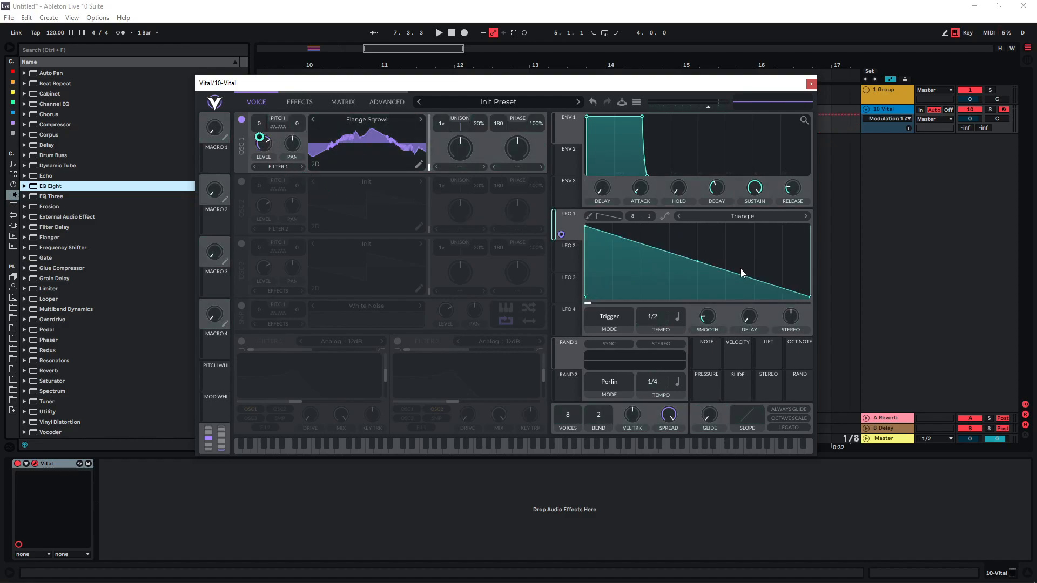
pyautogui.doubleClick(777, 296)
pyautogui.moveTo(778, 298); pyautogui.dragTo(782, 298)
pyautogui.moveTo(683, 261); pyautogui.dragTo(679, 292)
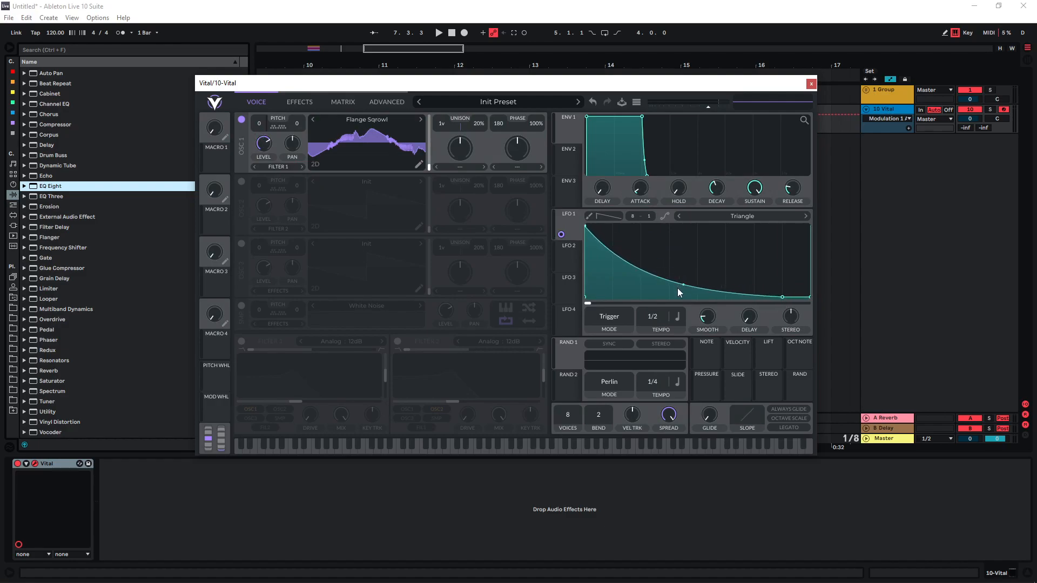
pyautogui.click(609, 317)
pyautogui.click(600, 351)
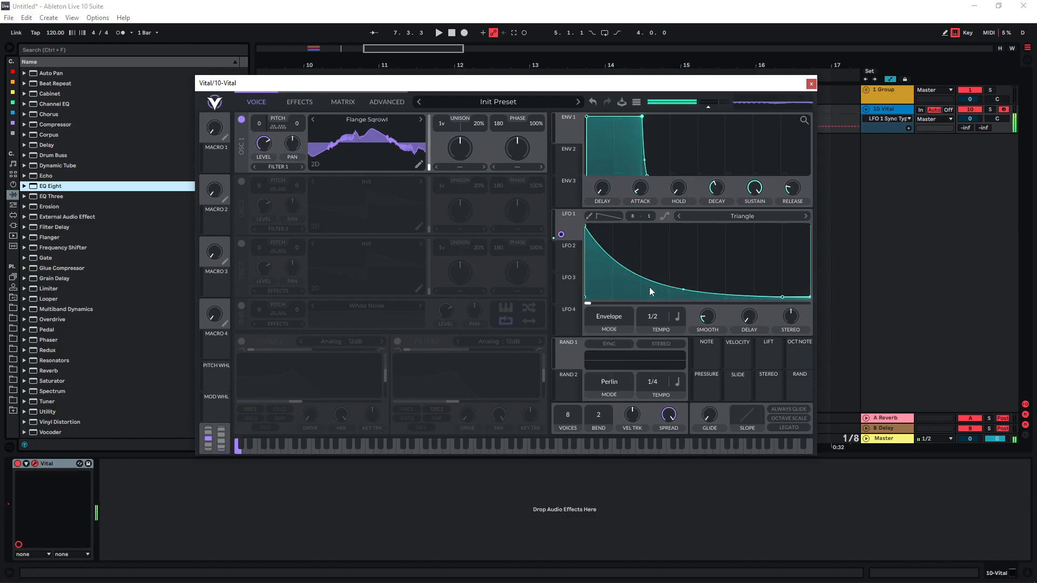
# Assign LFO 2 to oscillator 1's wavetable frame and make it a rising ramp with a 2/1 tempo
pyautogui.click(566, 264)
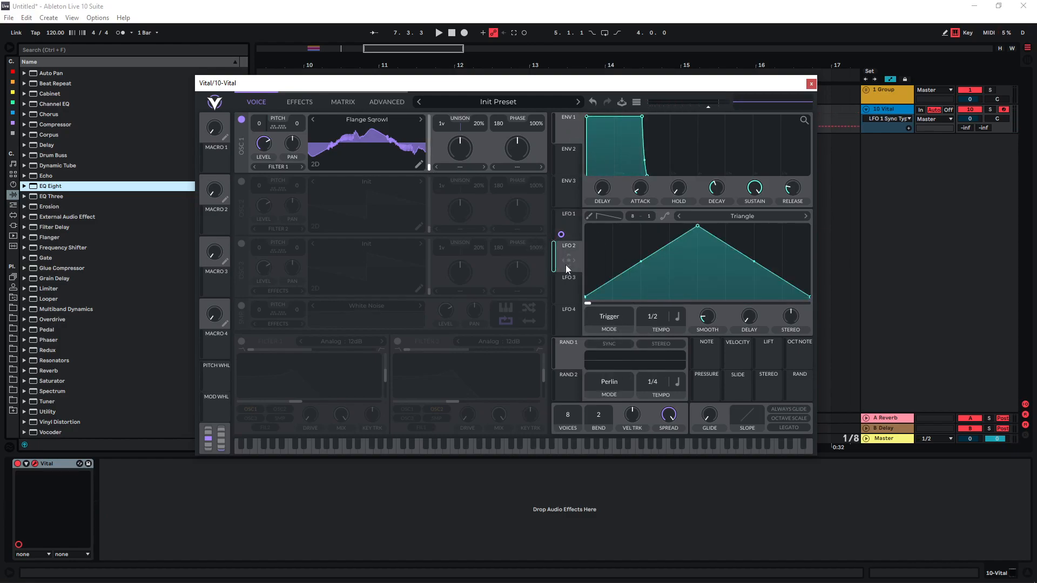
pyautogui.moveTo(568, 258); pyautogui.dragTo(429, 170)
pyautogui.moveTo(702, 226); pyautogui.dragTo(816, 220)
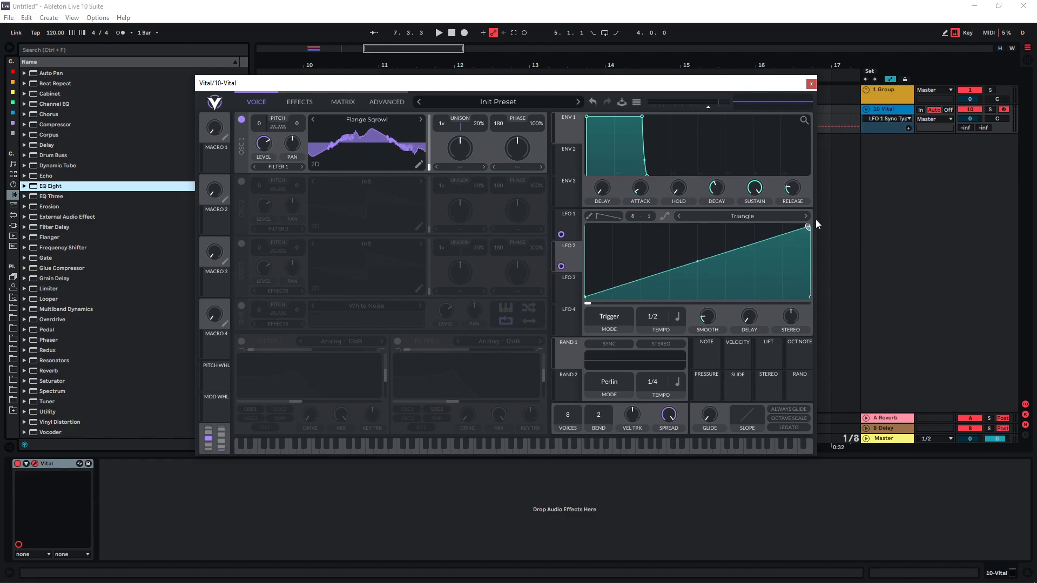
pyautogui.moveTo(652, 318); pyautogui.dragTo(656, 325)
pyautogui.press('a')
pyautogui.scroll(1, 662, 315)
pyautogui.press('a')
# Transpose oscillator 1 down to -28 semitones while auditioning the note
pyautogui.scroll(-17, 260, 126)
pyautogui.press('a')
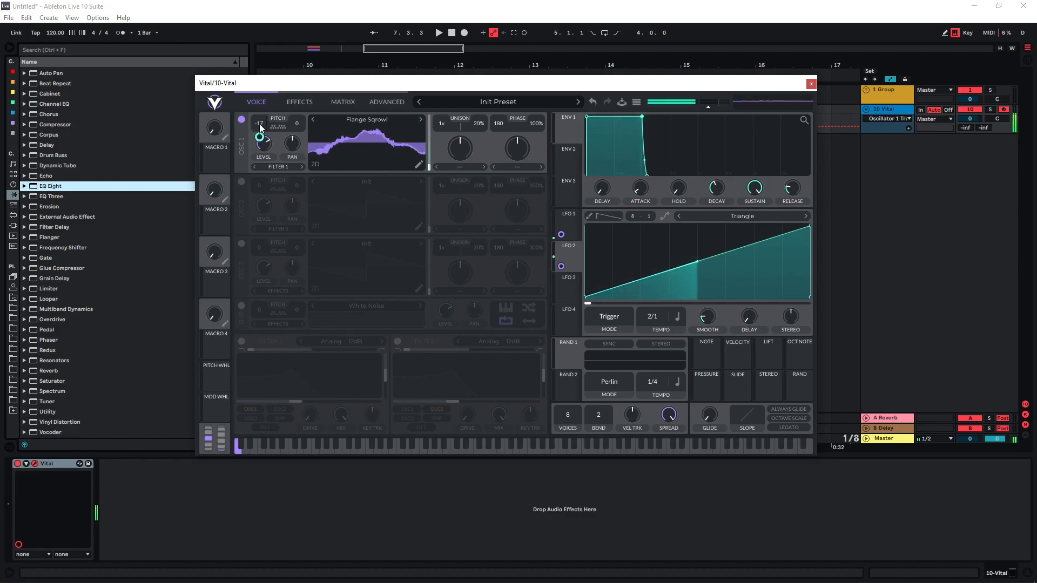
pyautogui.moveTo(260, 125); pyautogui.dragTo(257, 151)
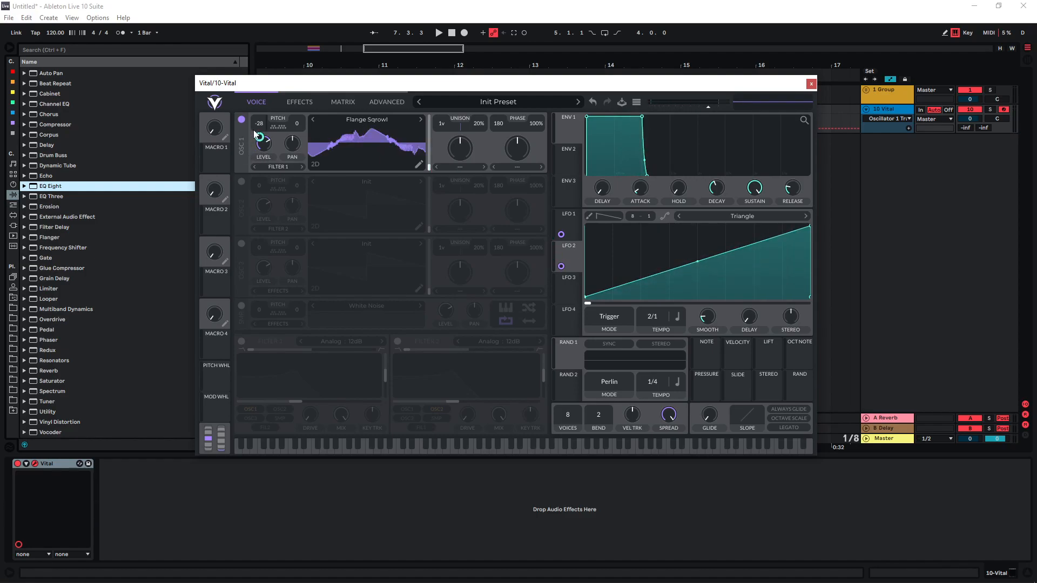
# Enable oscillator 2 and load the Granular Upgrade wavetable from the Glorkglunk folder into it
pyautogui.click(242, 181)
pyautogui.click(361, 180)
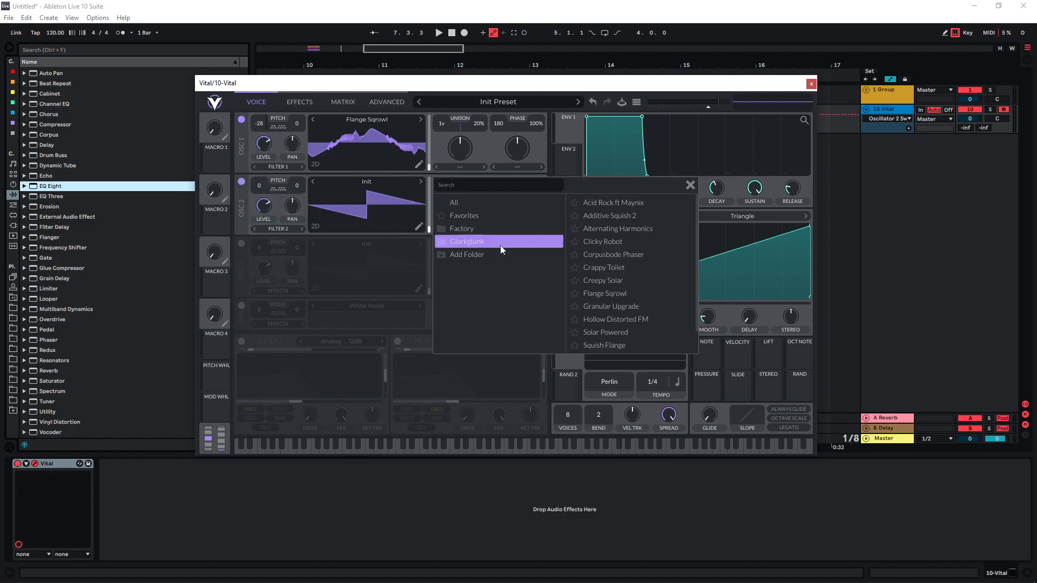
pyautogui.click(641, 306)
# Modulate oscillator 2's level with LFO 1 and its wavetable frame with LFO 2 at 256, and audition the result
pyautogui.moveTo(261, 193); pyautogui.dragTo(260, 199)
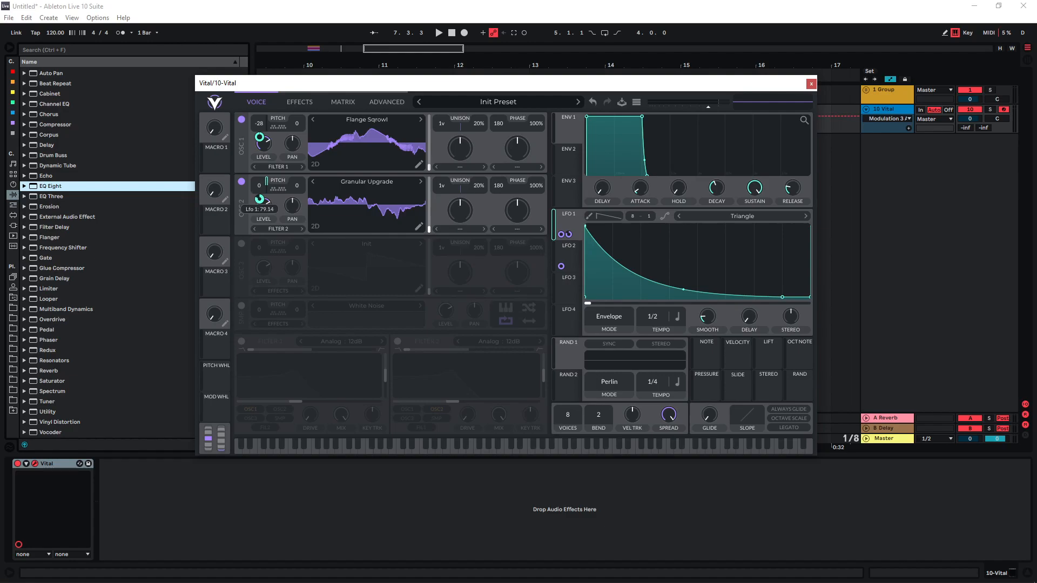
pyautogui.moveTo(259, 199)
pyautogui.mouseDown()
pyautogui.moveTo(262, 188)
pyautogui.moveTo(260, 201)
pyautogui.mouseUp()
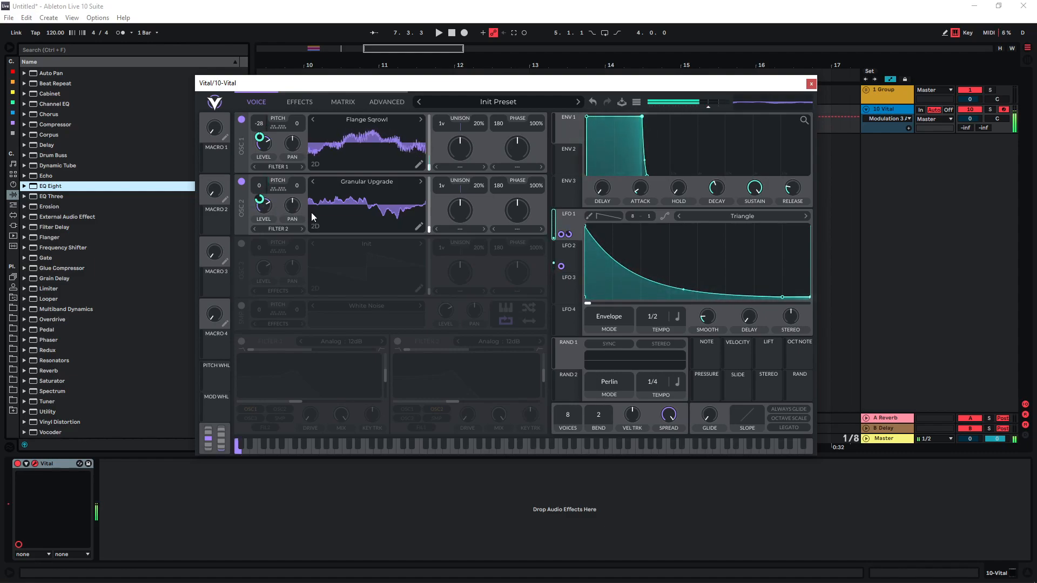
pyautogui.click(566, 254)
pyautogui.moveTo(561, 266); pyautogui.dragTo(420, 209)
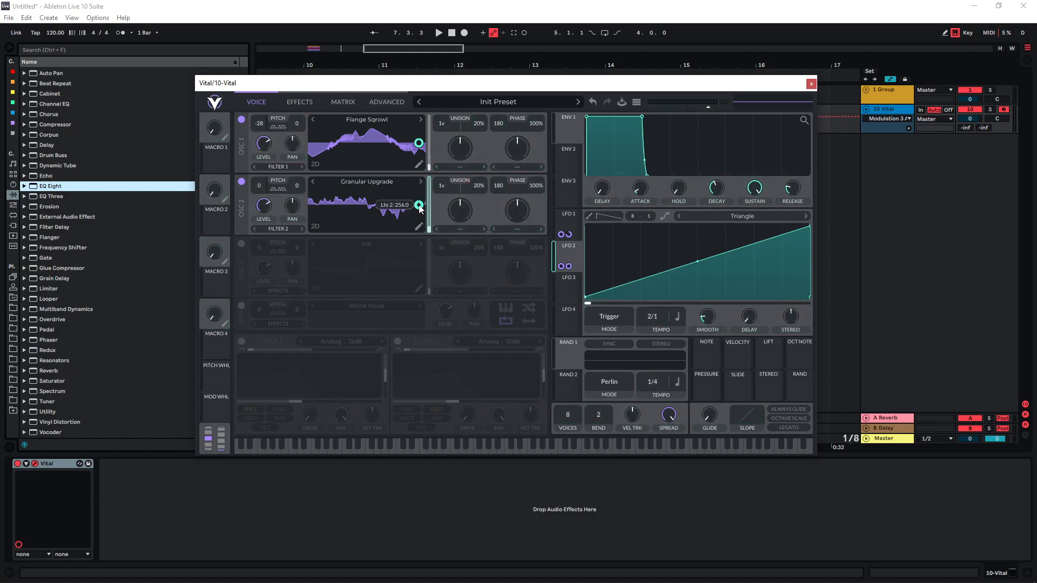
pyautogui.press('a')
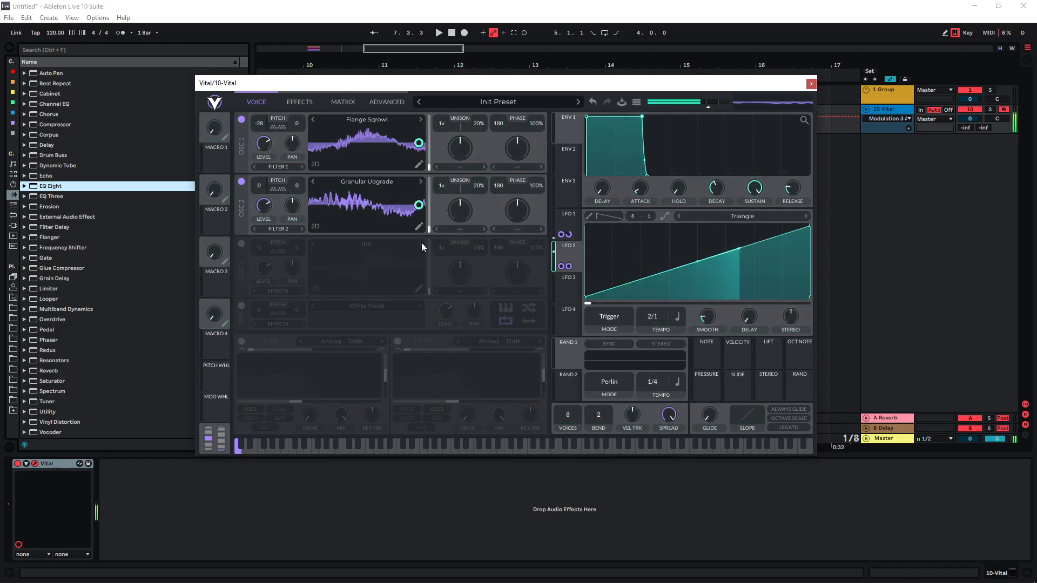
# Set oscillator 1 to 3 unison voices with 15% detune, and transpose oscillator 2 to -21 semitones
pyautogui.moveTo(443, 124); pyautogui.dragTo(445, 122)
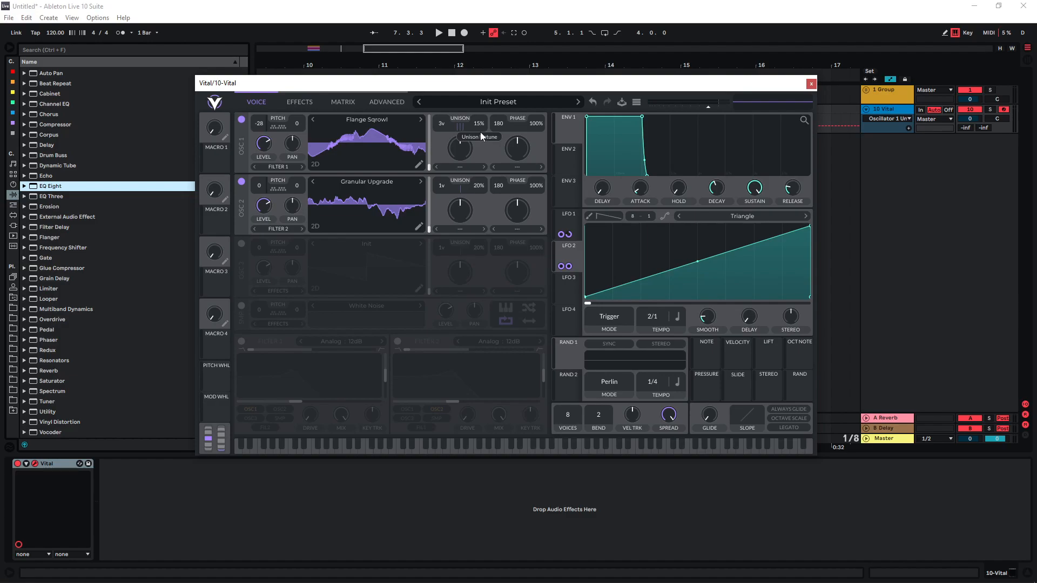
pyautogui.press('a')
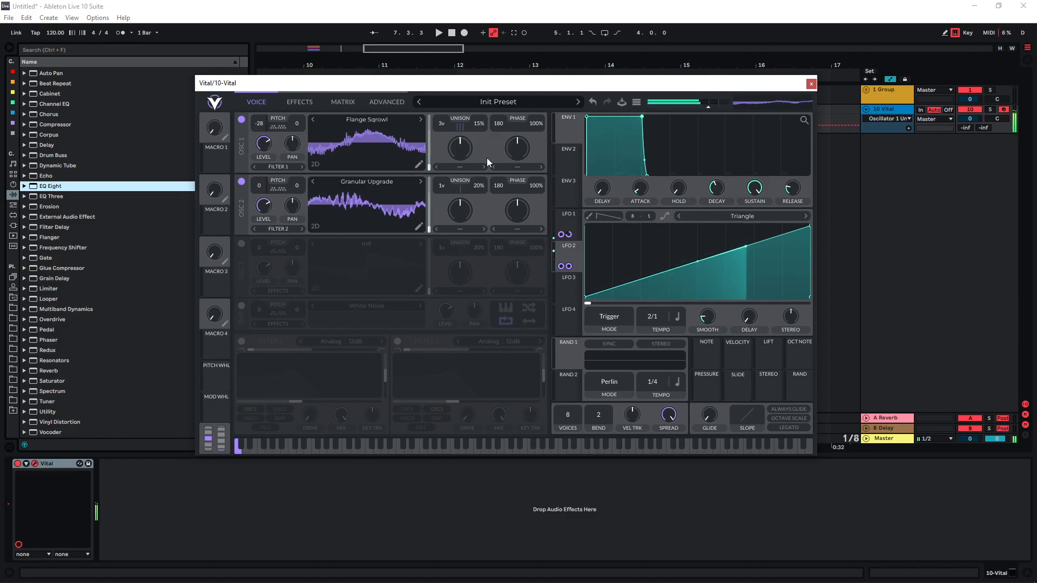
pyautogui.press('x')
pyautogui.press('a')
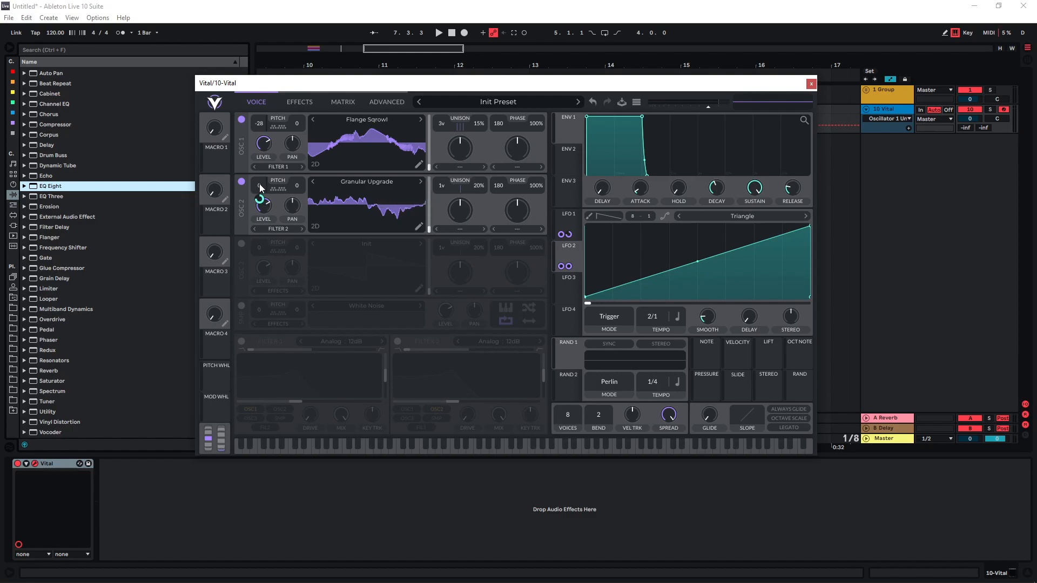
pyautogui.moveTo(260, 185); pyautogui.dragTo(249, 232)
pyautogui.press('a')
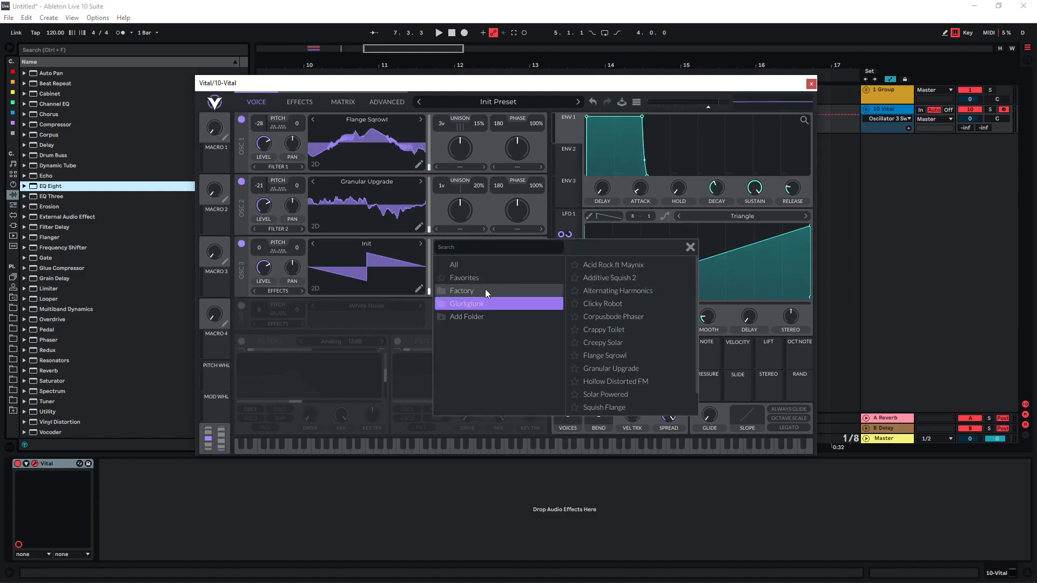
# Load the Factory wavetable Basic Shapes into oscillator 3 and modulate the oscillator's level with LFO 1
pyautogui.click(485, 290)
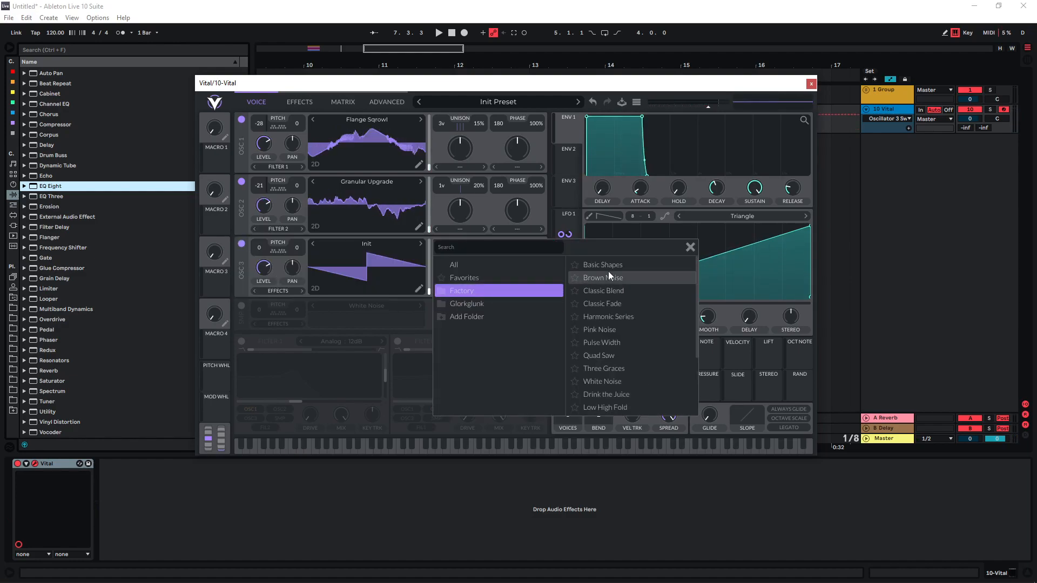
pyautogui.doubleClick(613, 267)
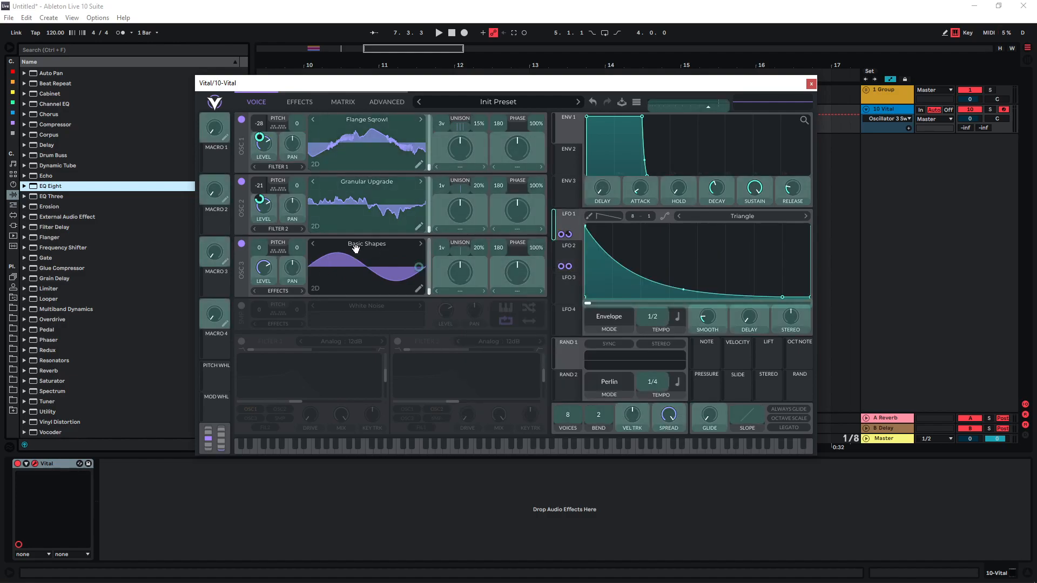
pyautogui.moveTo(292, 254); pyautogui.dragTo(261, 264)
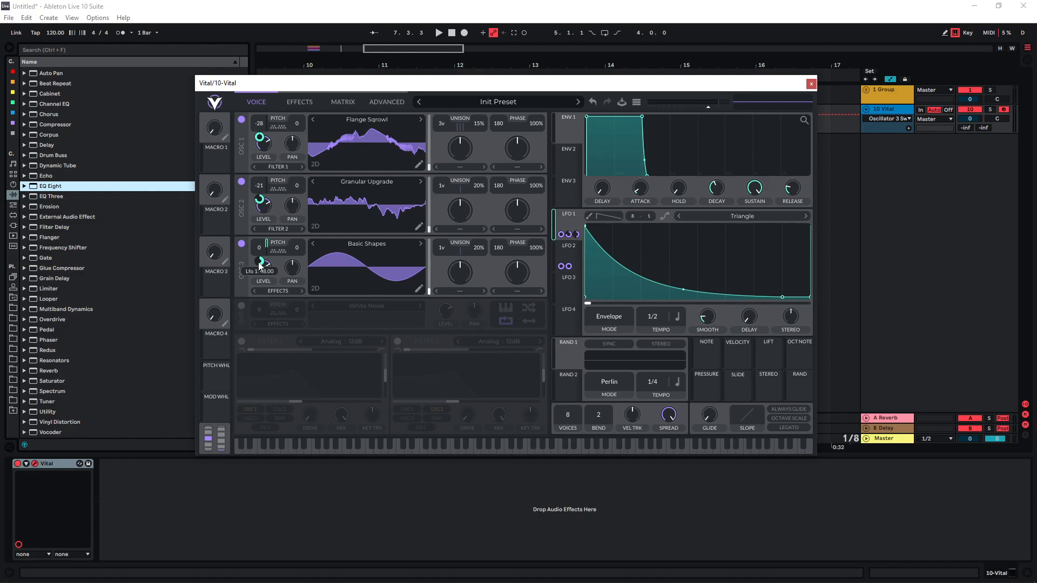
pyautogui.moveTo(260, 264); pyautogui.dragTo(255, 271)
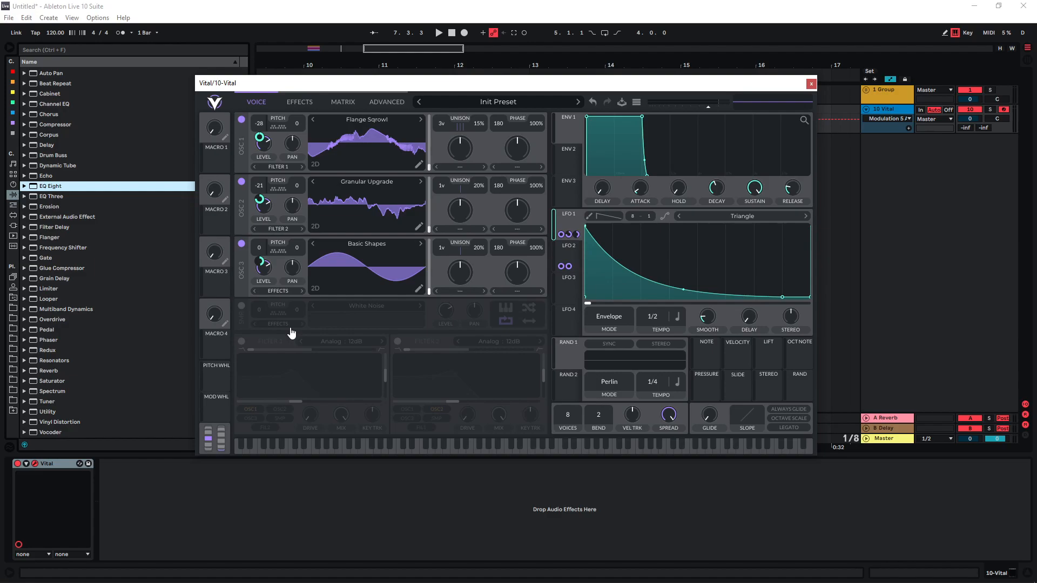
# Enable filter 1 as a band-pass with a very low cutoff and route oscillator 2 into it as well
pyautogui.click(242, 342)
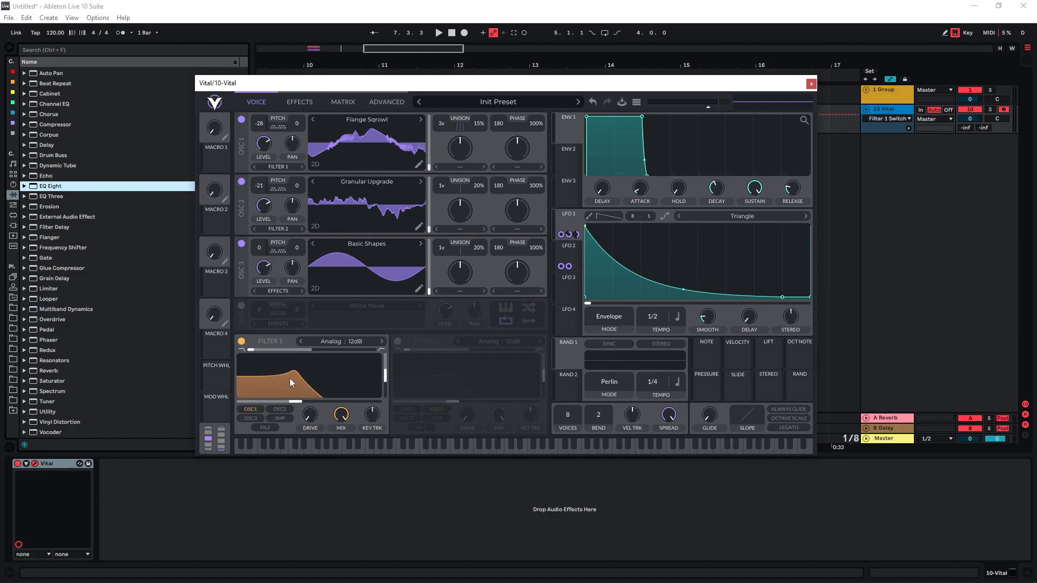
pyautogui.moveTo(248, 347); pyautogui.dragTo(313, 353)
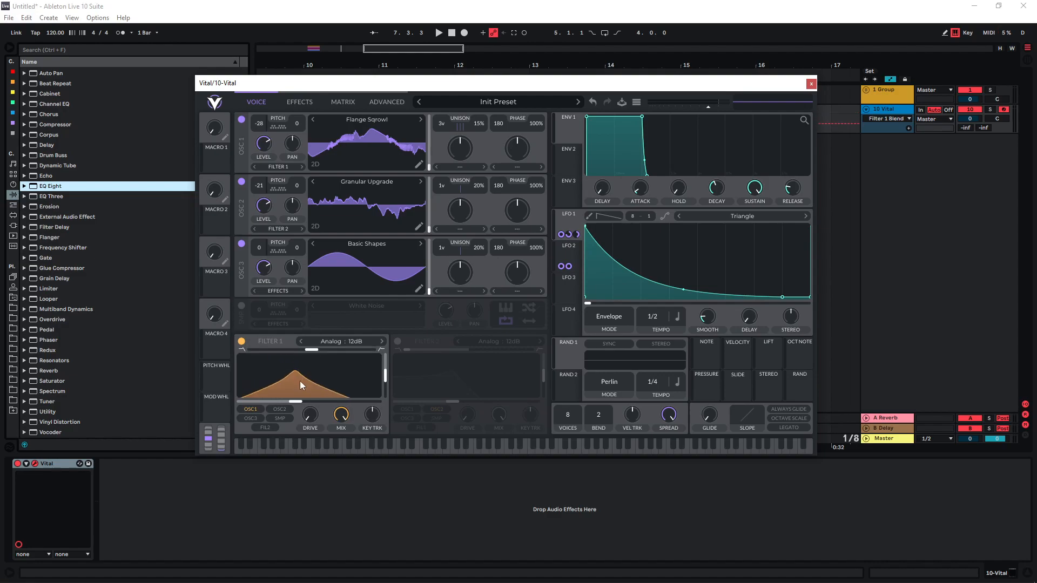
pyautogui.click(279, 409)
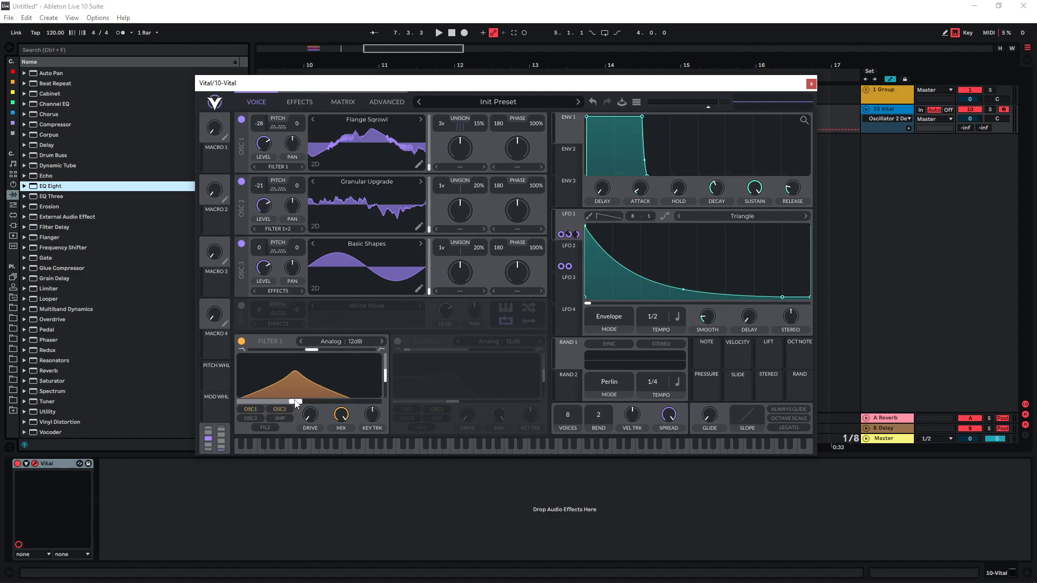
pyautogui.moveTo(295, 404); pyautogui.dragTo(54, 402)
# Assign LFO 3 to filter 1's cutoff and switch its rate to seconds, set to 0.041 secs
pyautogui.click(569, 287)
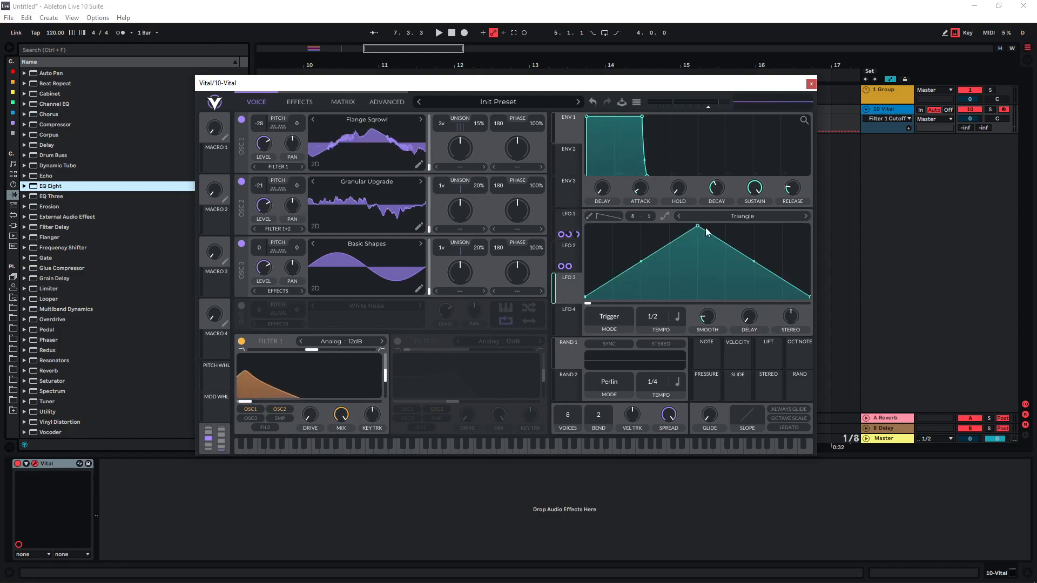
pyautogui.moveTo(568, 294); pyautogui.dragTo(244, 403)
pyautogui.click(677, 317)
pyautogui.click(684, 331)
pyautogui.moveTo(649, 319)
pyautogui.mouseDown()
pyautogui.moveTo(659, 288)
pyautogui.moveTo(661, 303)
pyautogui.mouseUp()
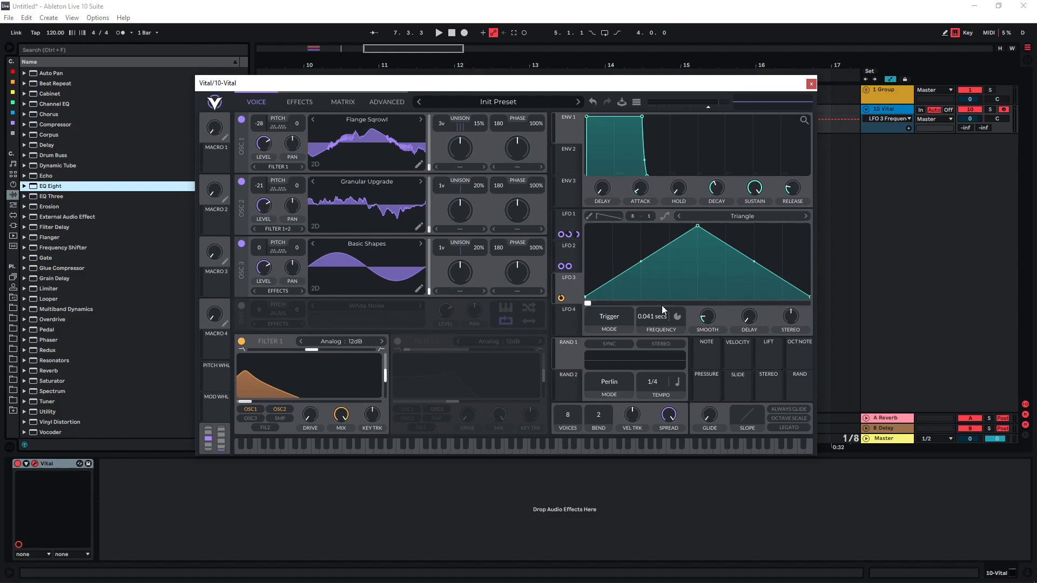
pyautogui.press('a')
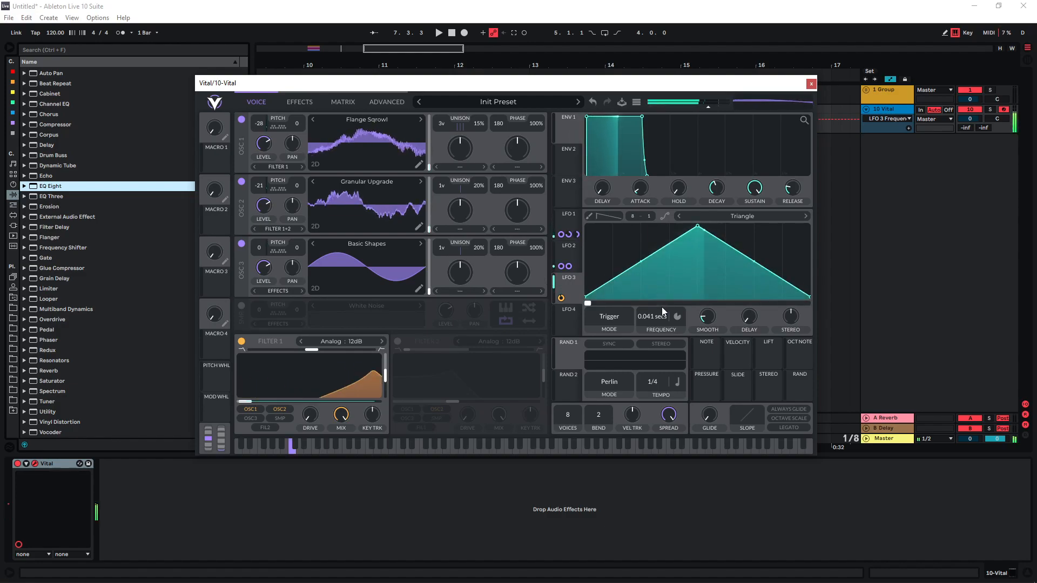
# Raise filter 1's cutoff slightly and set its resonance to about 56% while auditioning the sound
pyautogui.moveTo(243, 403); pyautogui.dragTo(309, 389)
pyautogui.press('a')
pyautogui.click(384, 378)
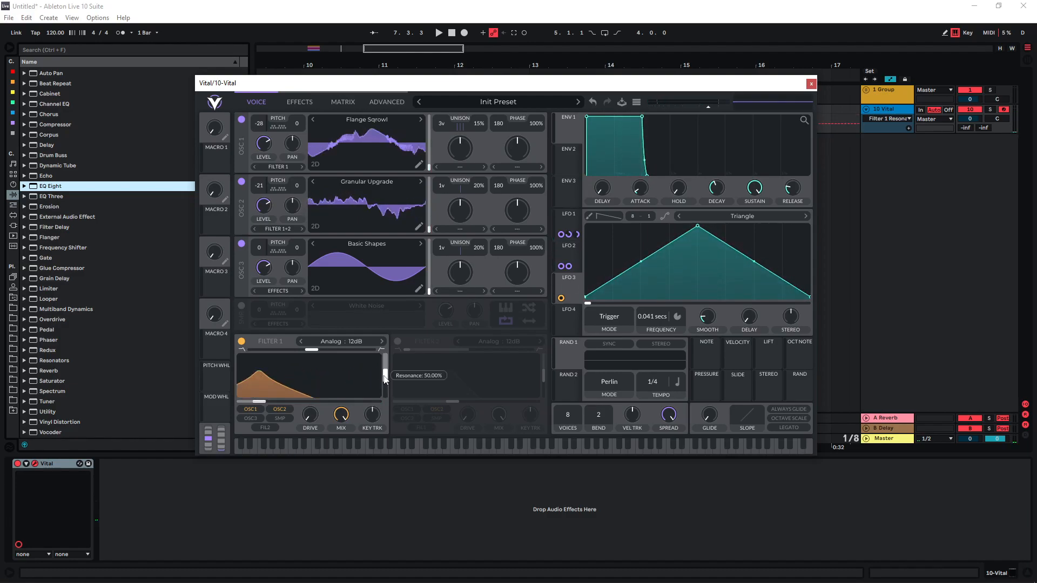
pyautogui.moveTo(384, 377); pyautogui.dragTo(383, 376)
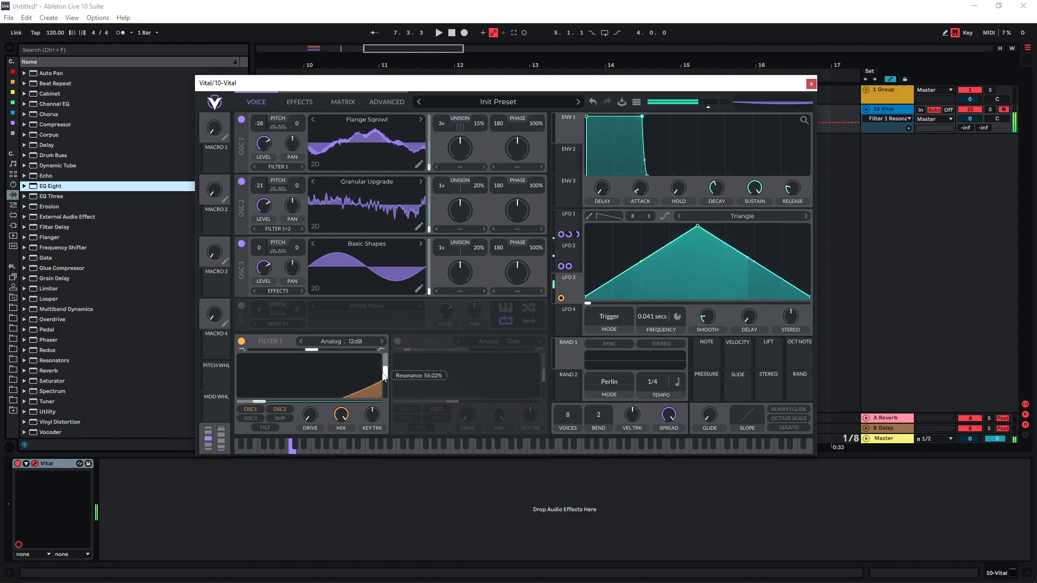
# Enable filter 2, open its cutoff almost fully and lower its resonance to the minimum
pyautogui.click(397, 343)
pyautogui.moveTo(451, 400); pyautogui.dragTo(539, 410)
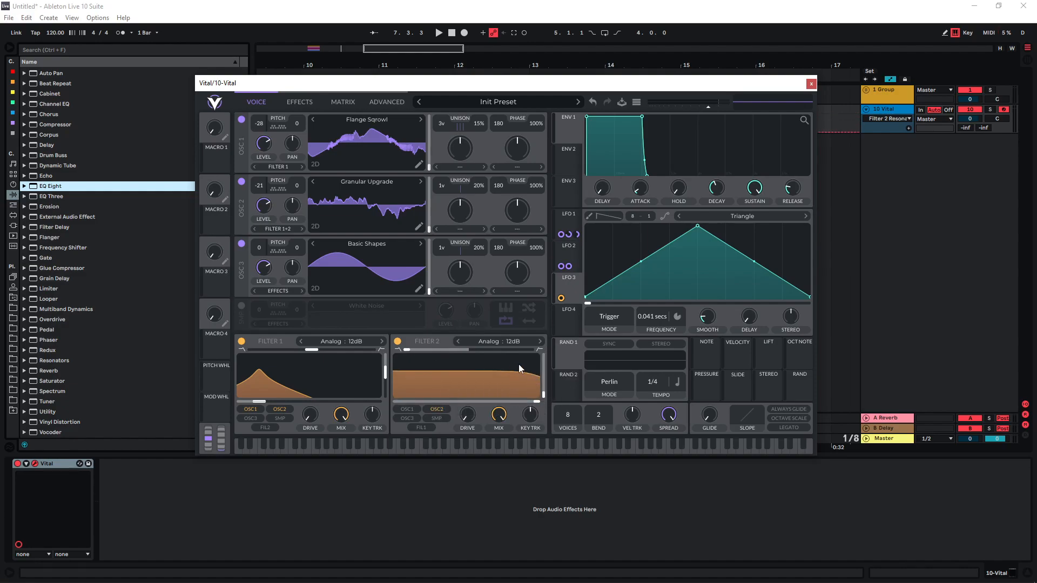
# Route oscillator 1 into filter 2 as well and raise filter 2's drive to about 9 dB while auditioning the sound
pyautogui.click(408, 409)
pyautogui.press('a')
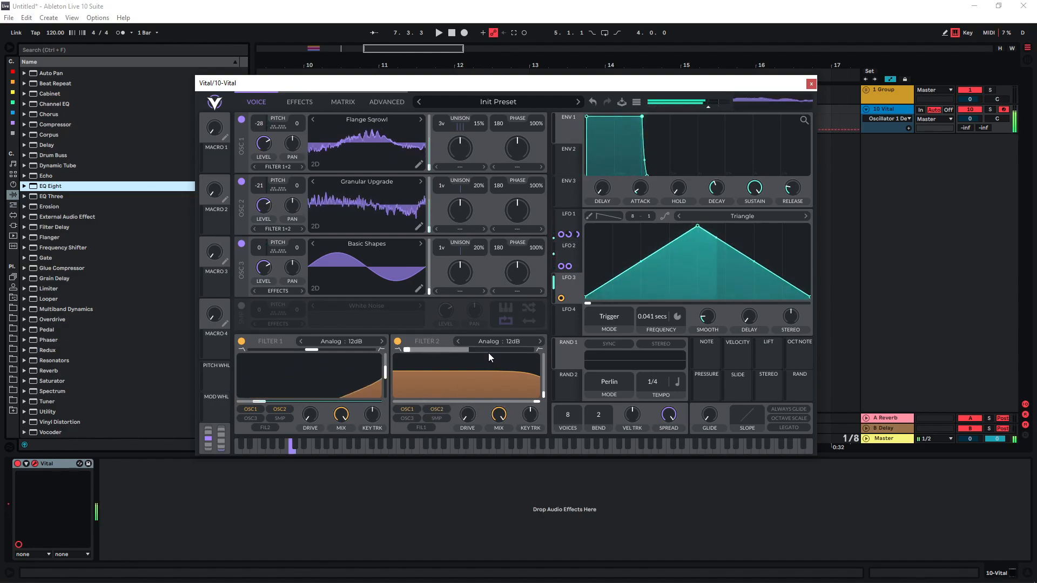
pyautogui.moveTo(467, 415); pyautogui.dragTo(465, 453)
pyautogui.press('a')
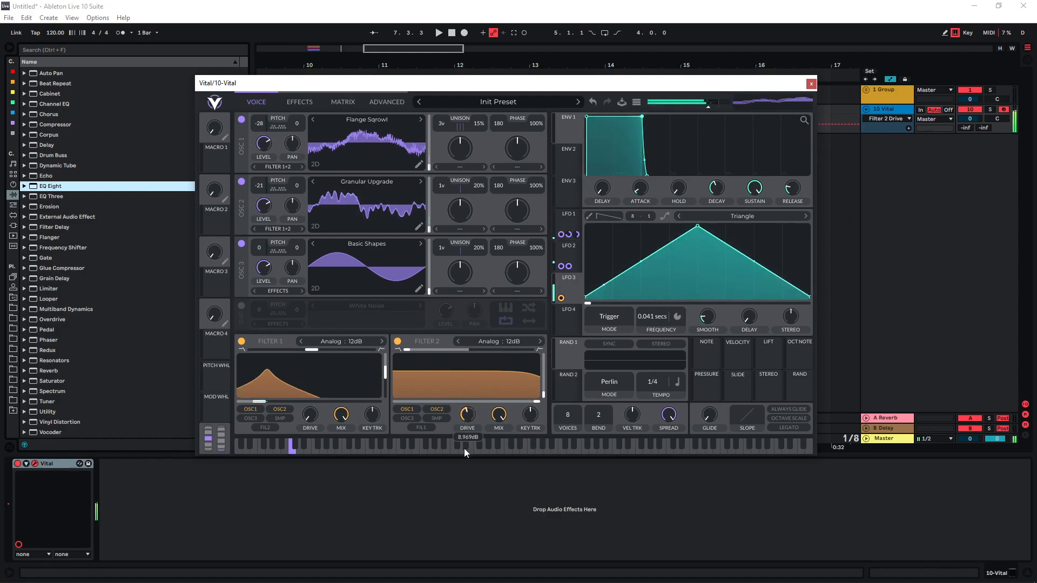
# Enable the Flanger and Phaser effects and place them first in Vital's effects chain, with the flanger ahead of the phaser
pyautogui.click(296, 100)
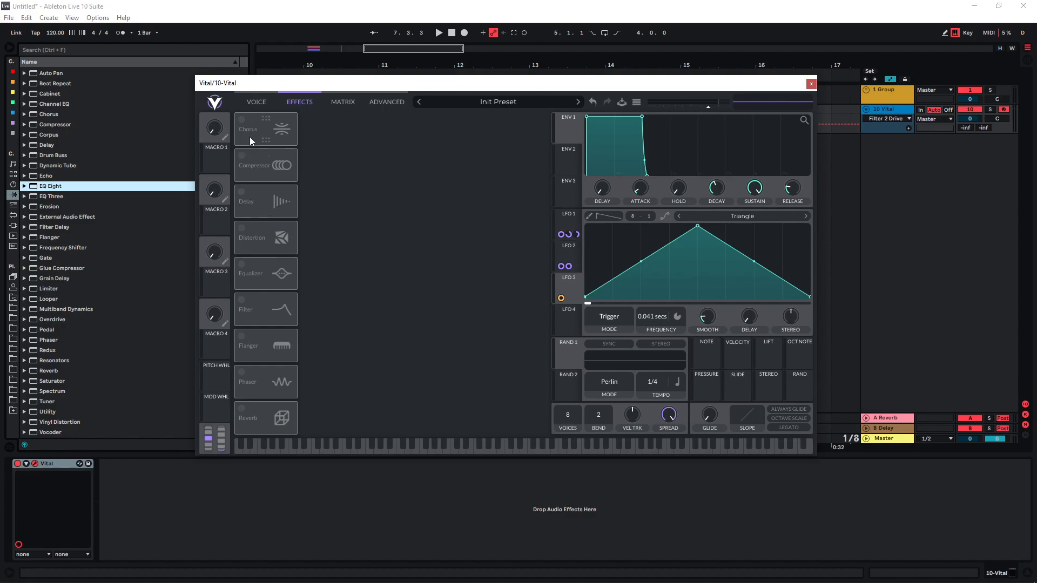
pyautogui.click(248, 352)
pyautogui.moveTo(247, 352); pyautogui.dragTo(262, 180)
pyautogui.click(256, 168)
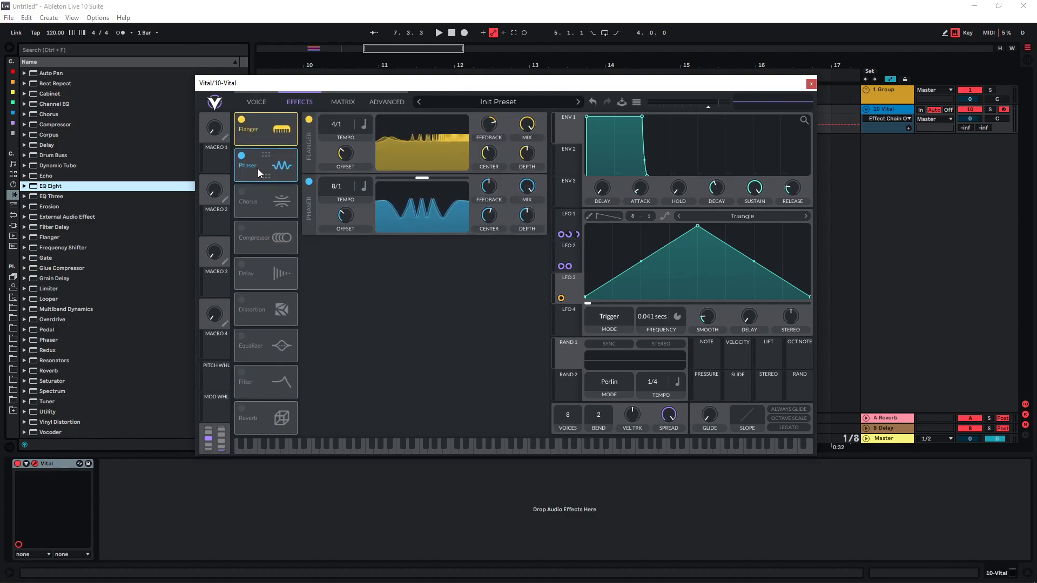
# Lower the flanger's mix to about 26% and reduce the phaser's mix to a similar amount
pyautogui.moveTo(529, 127); pyautogui.dragTo(519, 158)
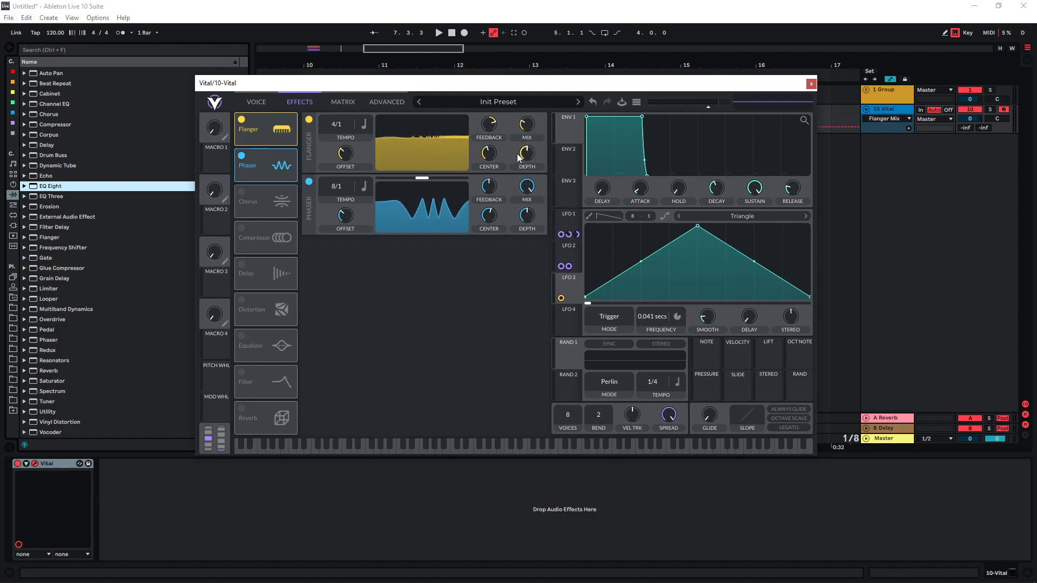
pyautogui.moveTo(527, 187); pyautogui.dragTo(525, 231)
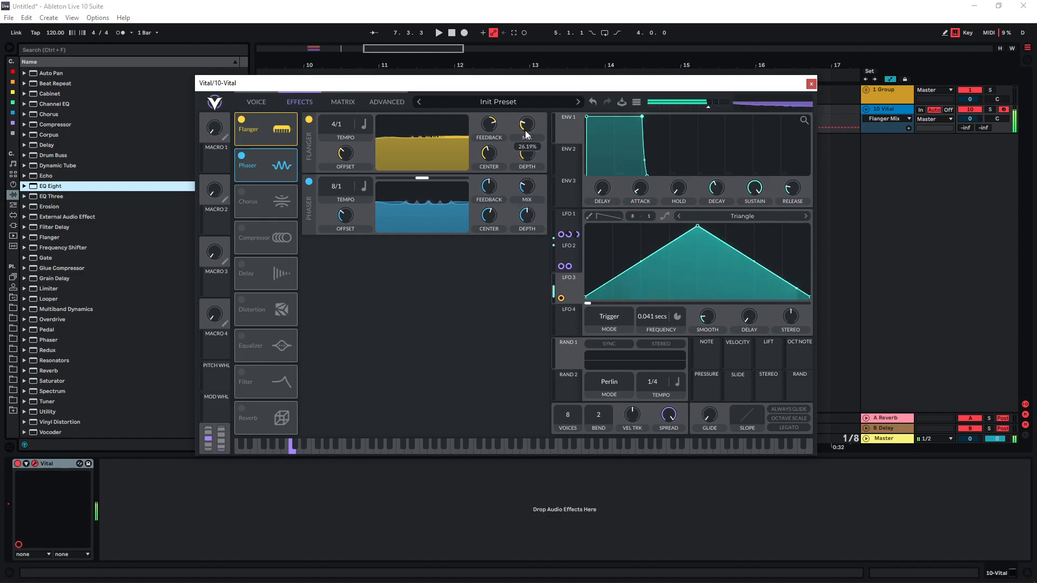
pyautogui.scroll(-2, 528, 185)
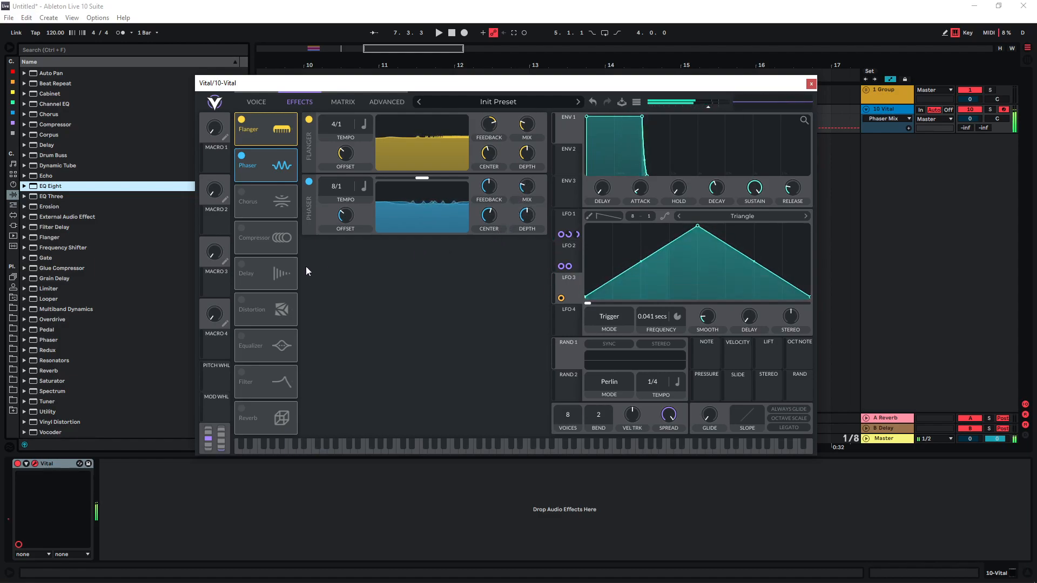
# Enable the Filter effect directly after the phaser, raise its cutoff and modulate that cutoff with LFO 3
pyautogui.click(241, 372)
pyautogui.moveTo(238, 380); pyautogui.dragTo(258, 199)
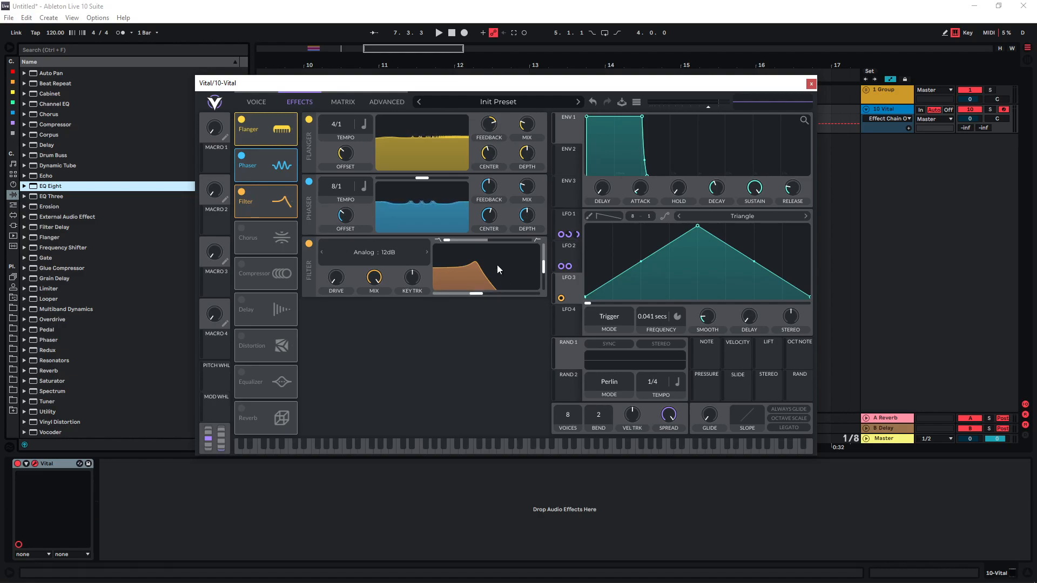
pyautogui.moveTo(471, 297); pyautogui.dragTo(565, 280)
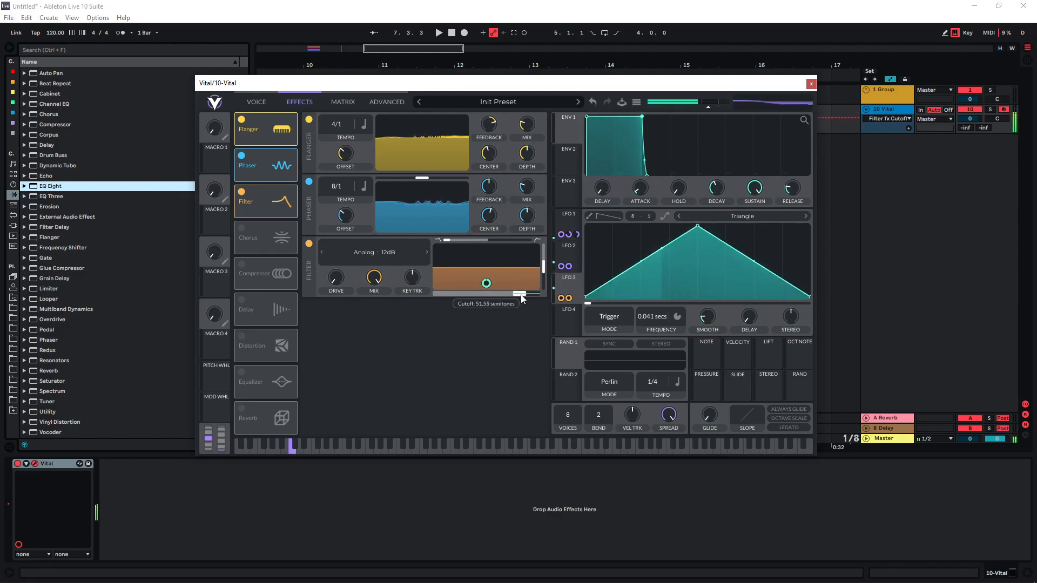
pyautogui.moveTo(518, 299); pyautogui.dragTo(506, 299)
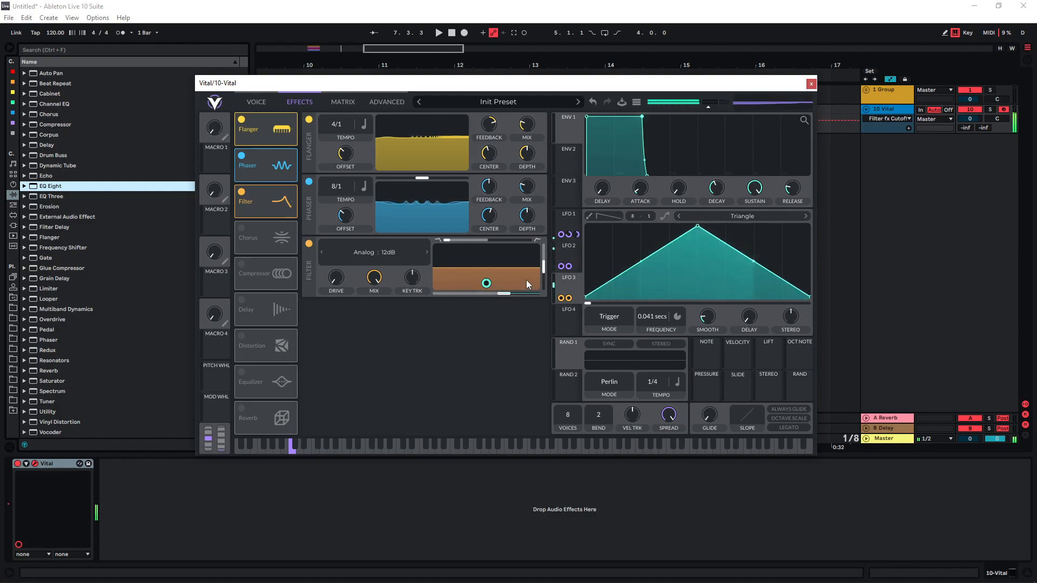
# Raise the effect filter's resonance slightly above 50% and enable a Soft Clip distortion with increased drive after it
pyautogui.click(544, 270)
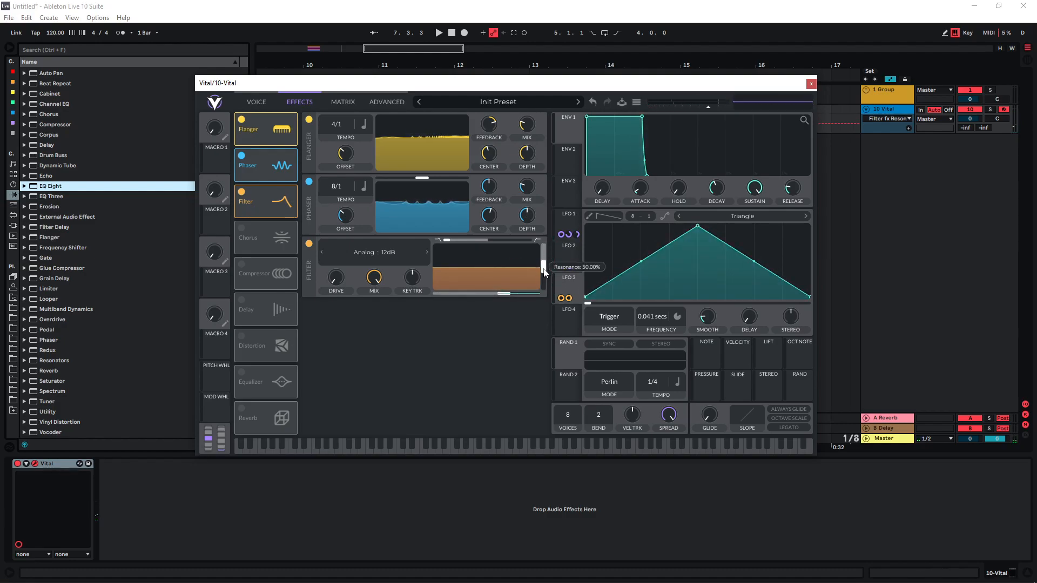
pyautogui.moveTo(544, 270); pyautogui.dragTo(545, 267)
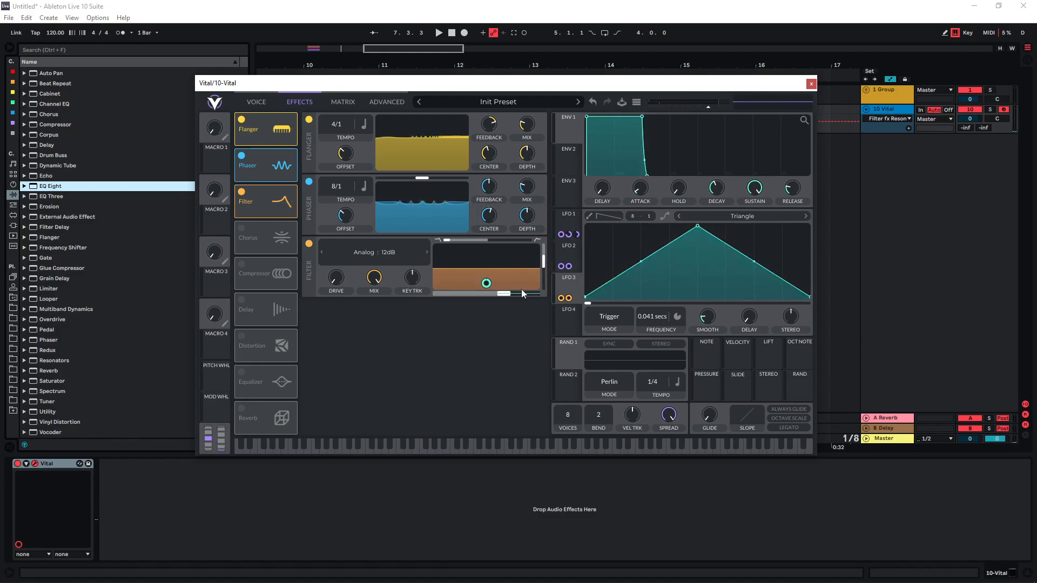
pyautogui.click(241, 337)
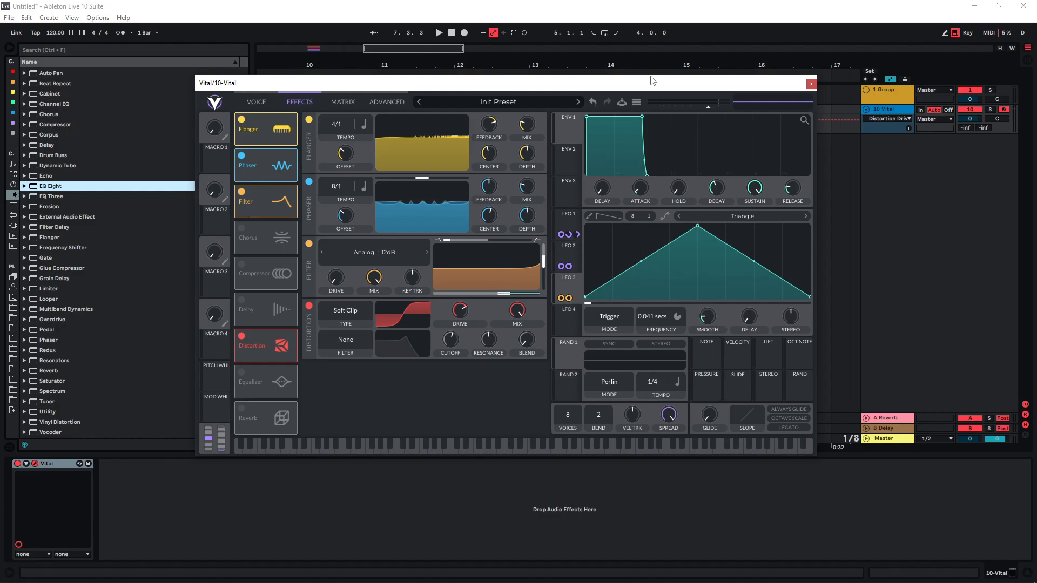
# Close Vital's window, add an EQ Three after the synth and group it into an Audio Effect Rack
pyautogui.click(812, 85)
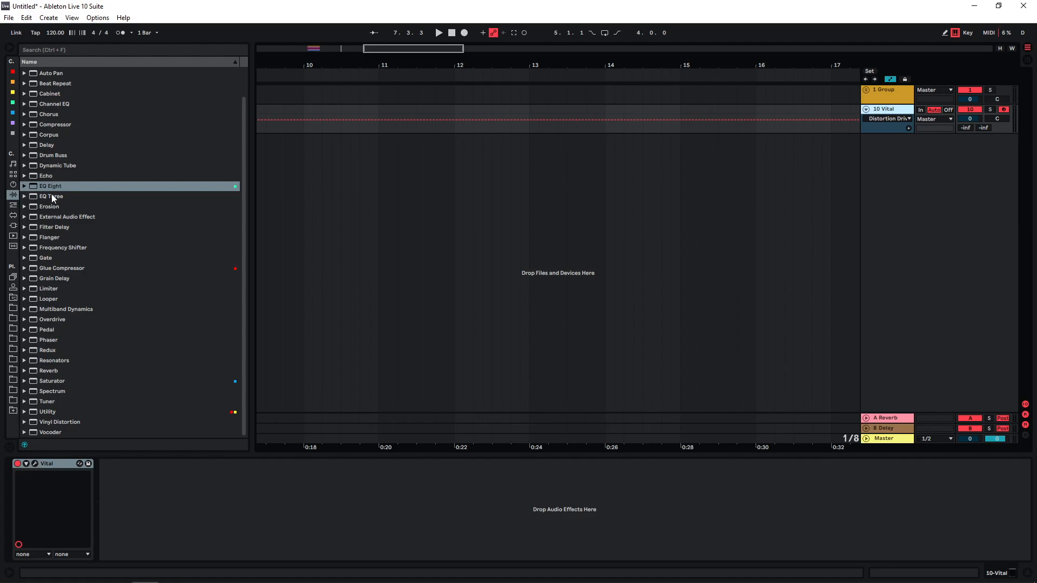
pyautogui.doubleClick(53, 197)
pyautogui.click(140, 464)
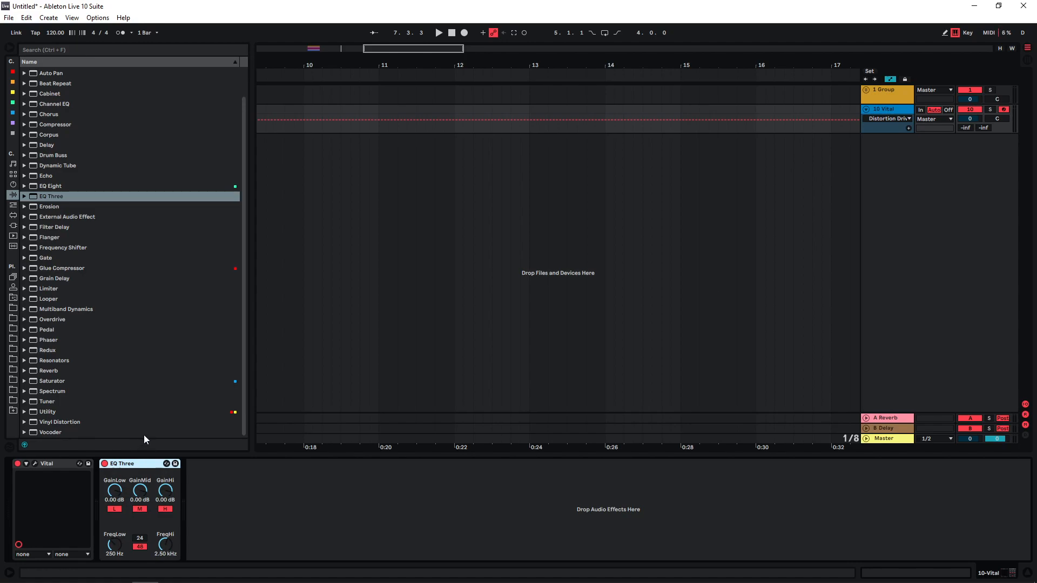
pyautogui.hotkey('ctrl', 'g')
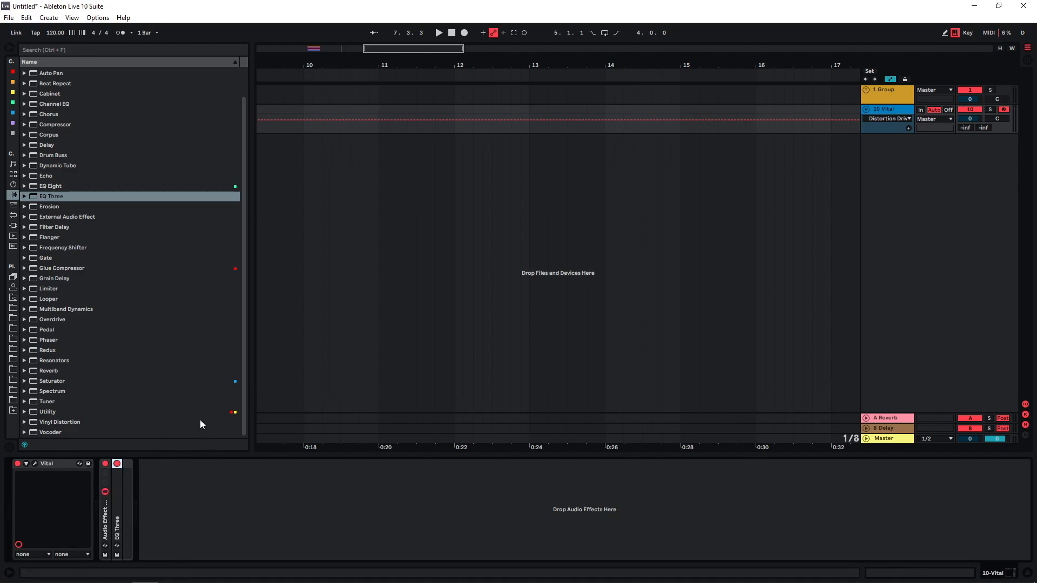
# Duplicate the EQ Three twelve times inside the Audio Effect Rack
pyautogui.hotkey('ctrl', 'd')
pyautogui.hotkey('ctrl', 'd')
pyautogui.hotkey('ctrl', 'd')
pyautogui.hotkey('ctrl', 'd')
pyautogui.hotkey('ctrl', 'd')
pyautogui.hotkey('ctrl', 'd')
pyautogui.hotkey('ctrl', 'd')
pyautogui.hotkey('ctrl', 'd')
pyautogui.hotkey('ctrl', 'd')
pyautogui.hotkey('ctrl', 'd')
pyautogui.hotkey('ctrl', 'd')
pyautogui.hotkey('ctrl', 'd')
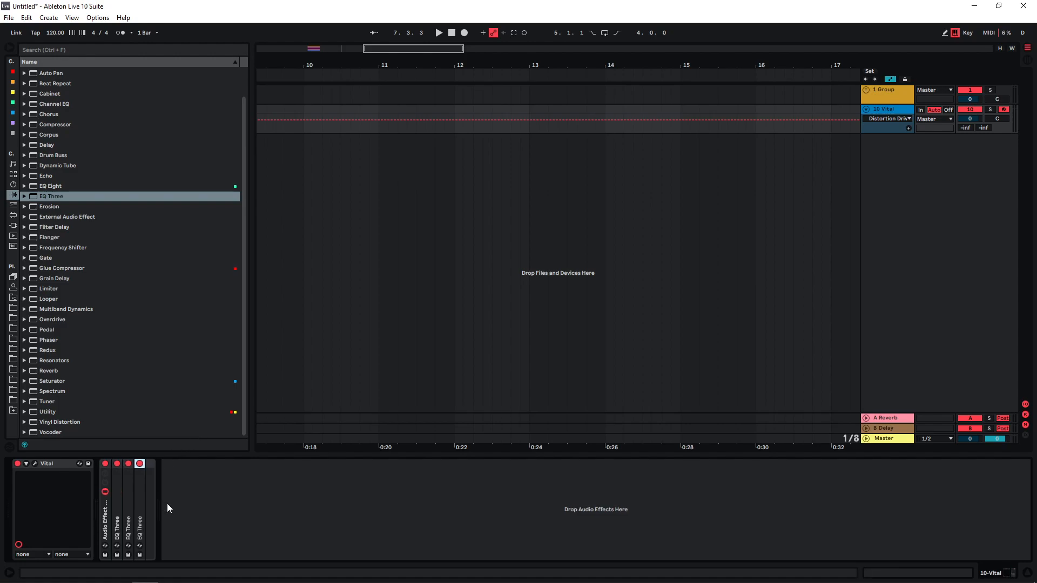
# Reopen Vital's window clear of the device chain and compare the sound with the EQ Three rack bypassed and active
pyautogui.click(35, 464)
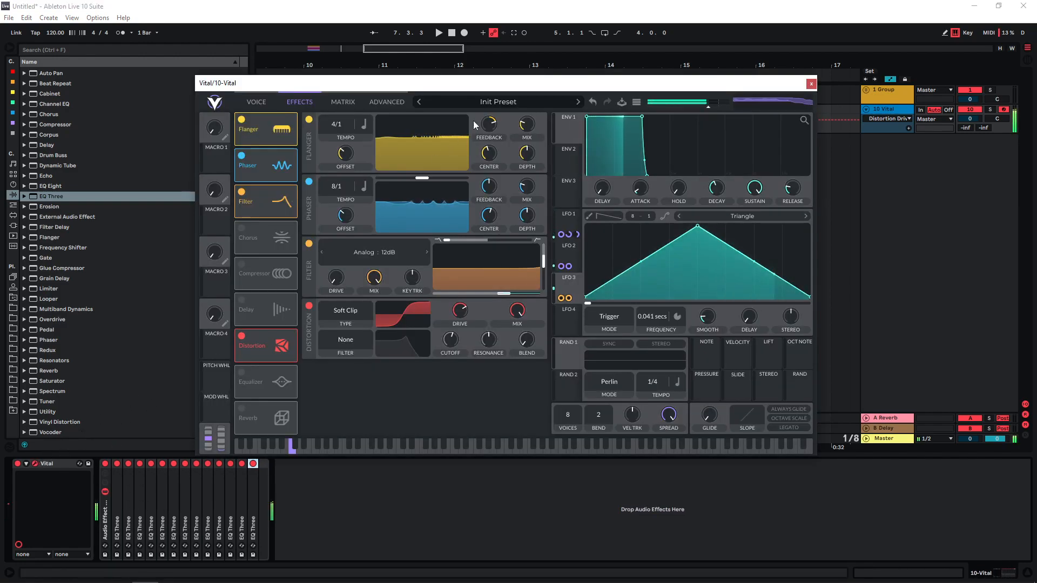
pyautogui.moveTo(499, 82); pyautogui.dragTo(499, 63)
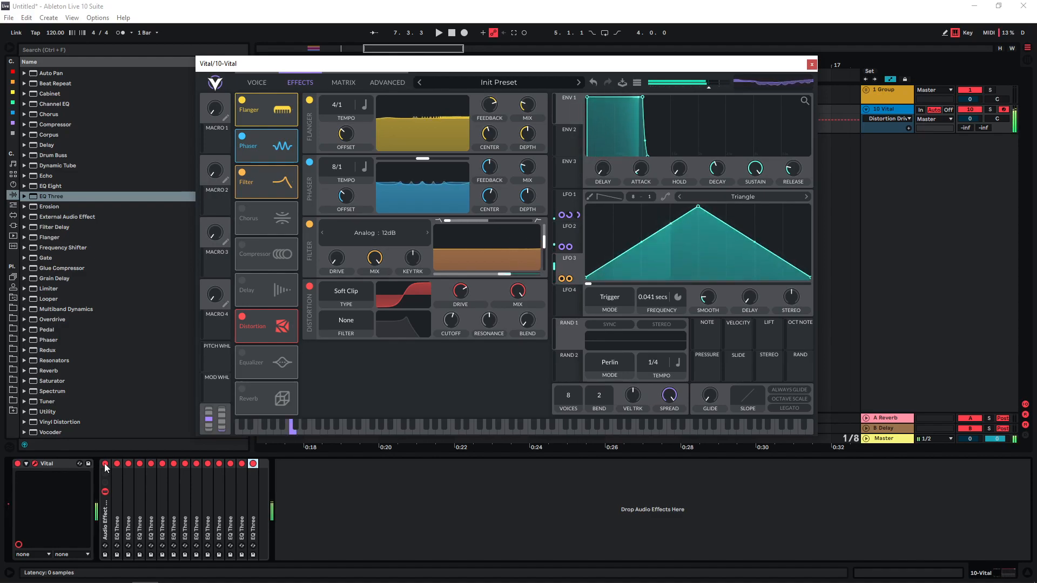
pyautogui.click(105, 463)
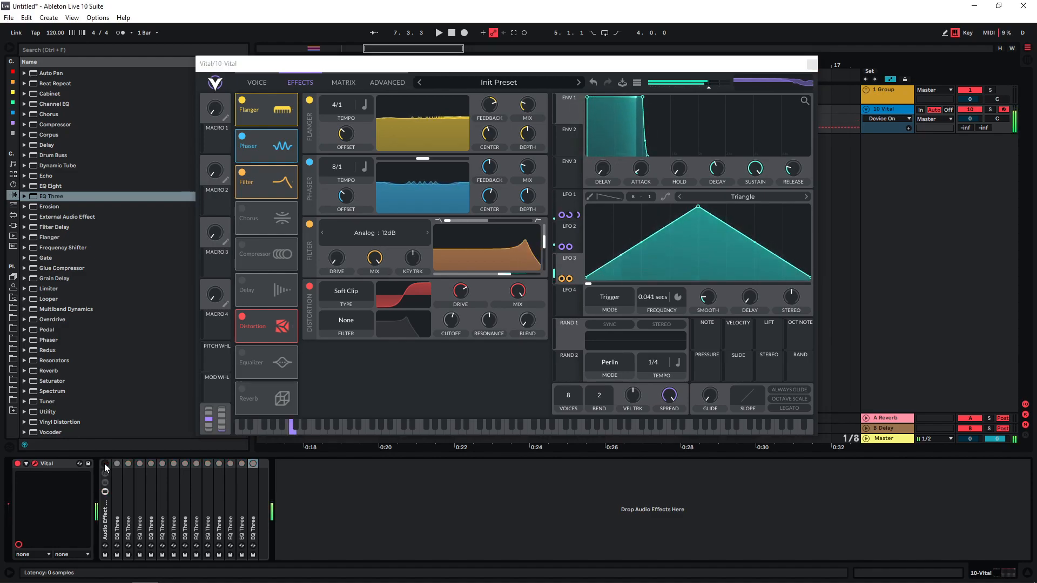
pyautogui.click(105, 463)
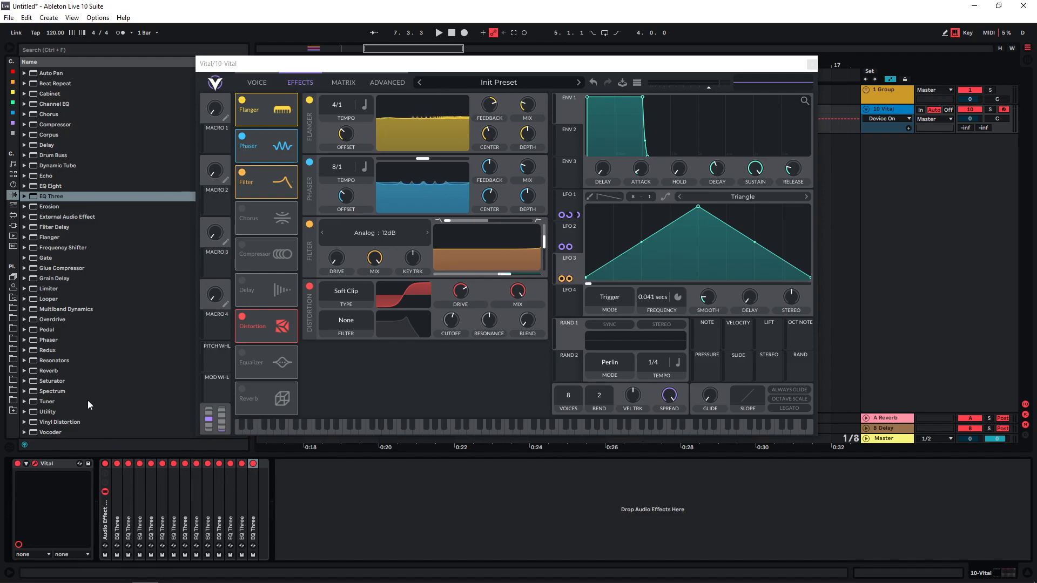
# Insert Drum Buss between Vital and the EQ rack with Transients at 1.00, Drive at 73% and Boom at 17%
pyautogui.moveTo(50, 155); pyautogui.dragTo(106, 492)
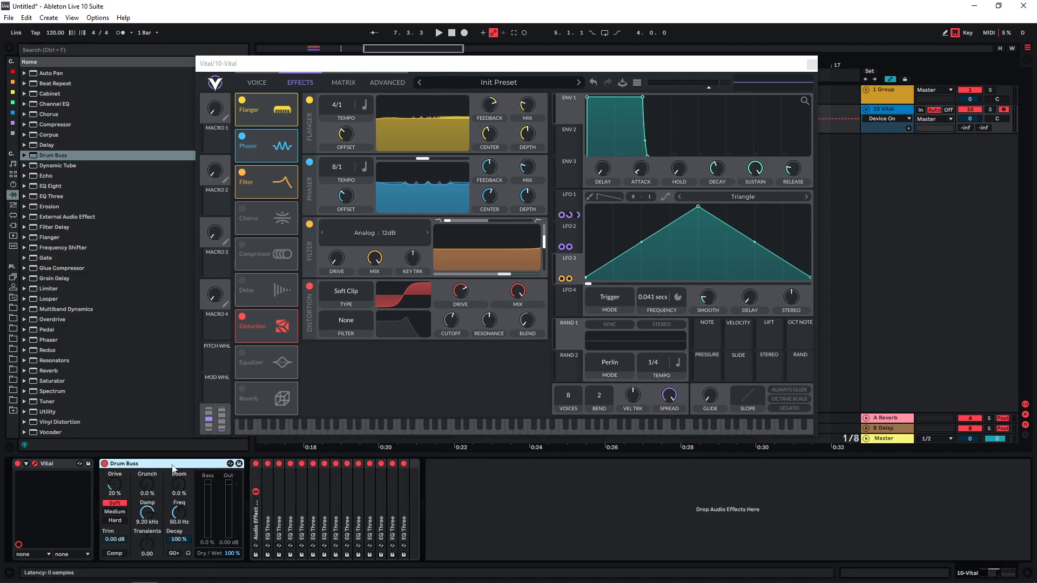
pyautogui.press('a')
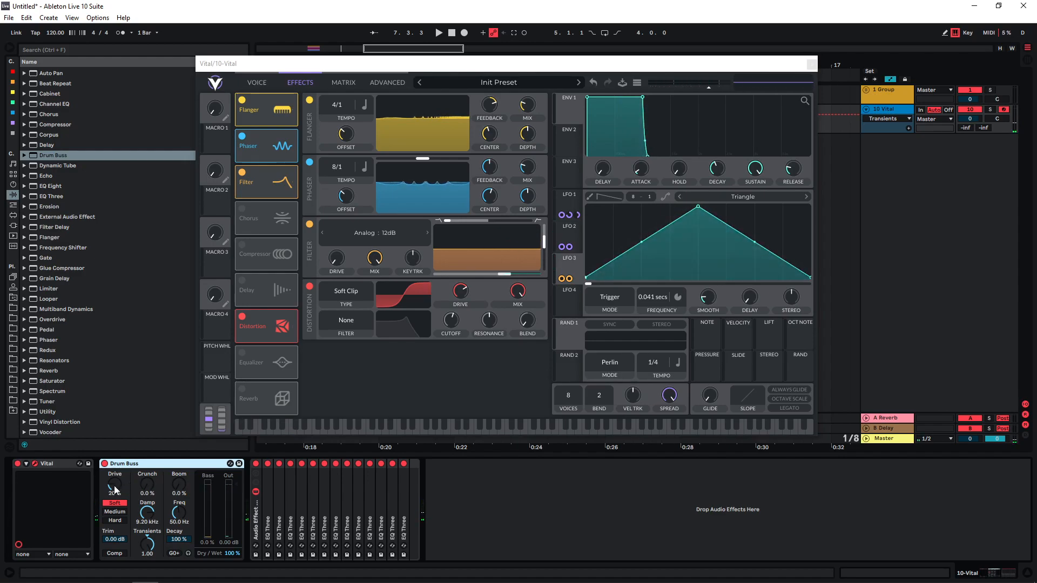
pyautogui.moveTo(115, 485); pyautogui.dragTo(115, 475)
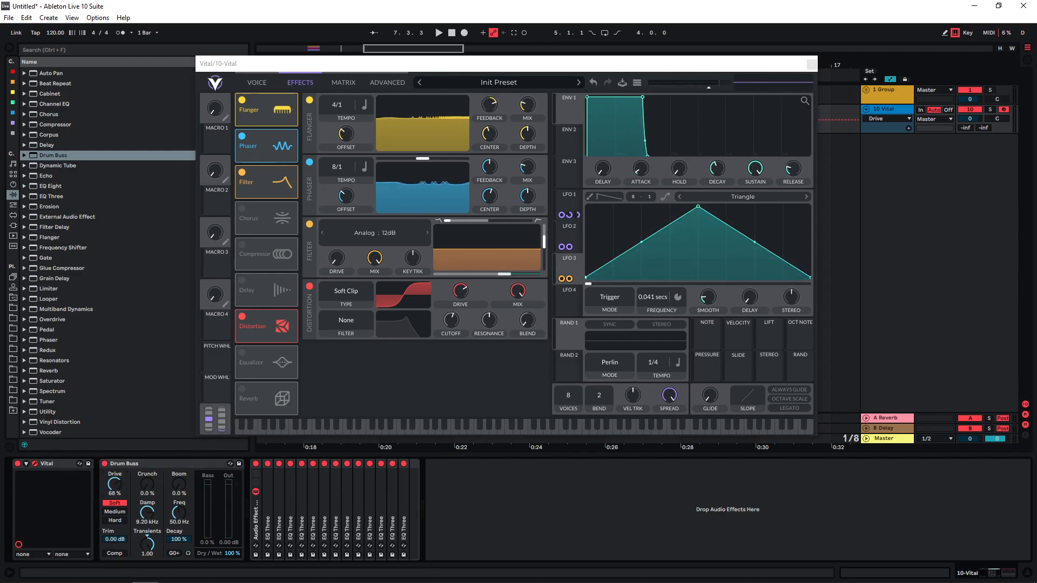
pyautogui.moveTo(115, 485); pyautogui.dragTo(114, 481)
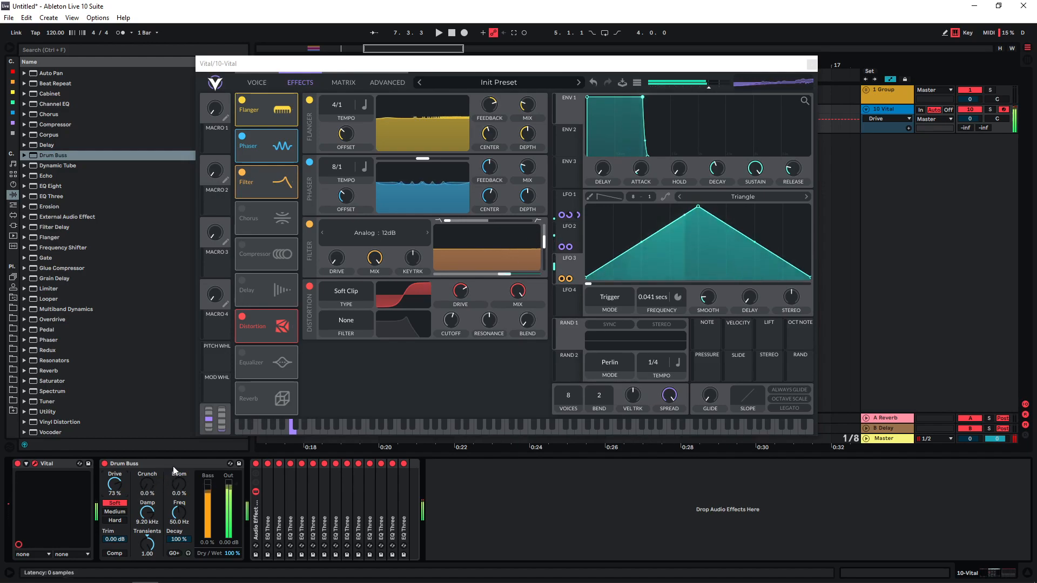
pyautogui.moveTo(178, 484); pyautogui.dragTo(179, 480)
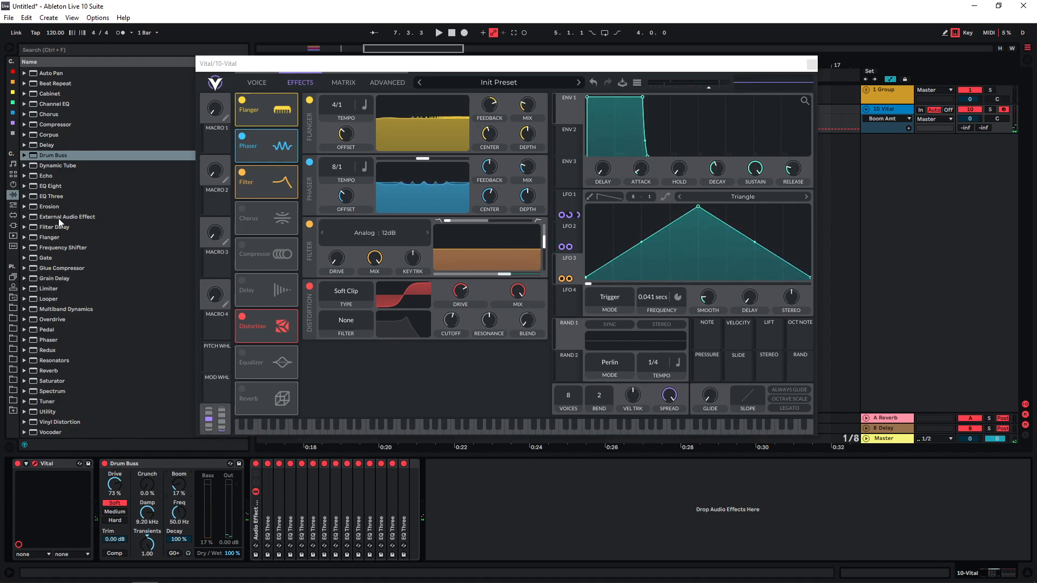
# Add an EQ Eight after the rack and dip the low mids, with one band at 235 Hz and -3.35 dB
pyautogui.doubleClick(51, 186)
pyautogui.moveTo(531, 509); pyautogui.dragTo(569, 512)
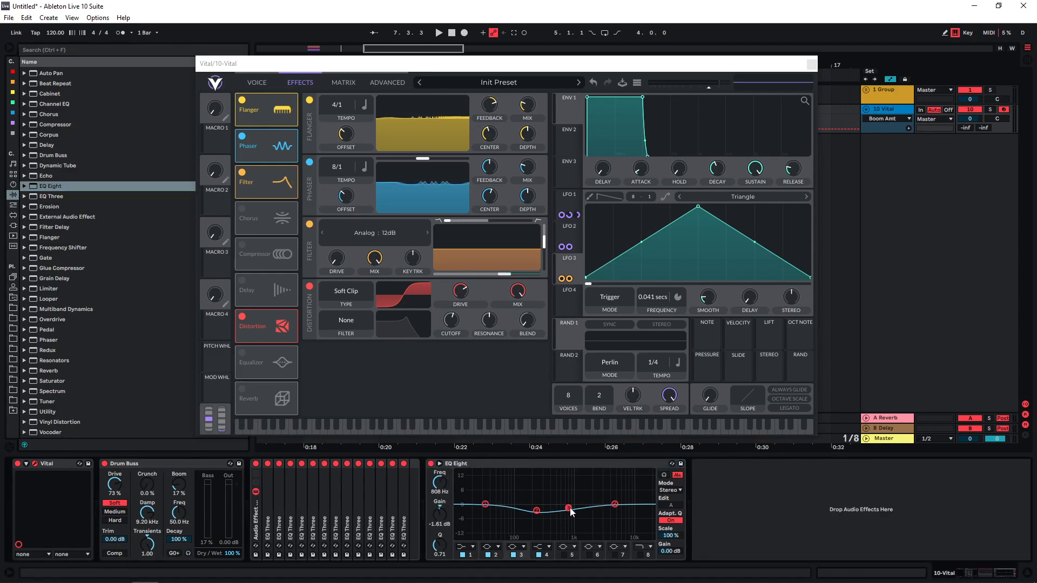
pyautogui.moveTo(569, 508); pyautogui.dragTo(537, 514)
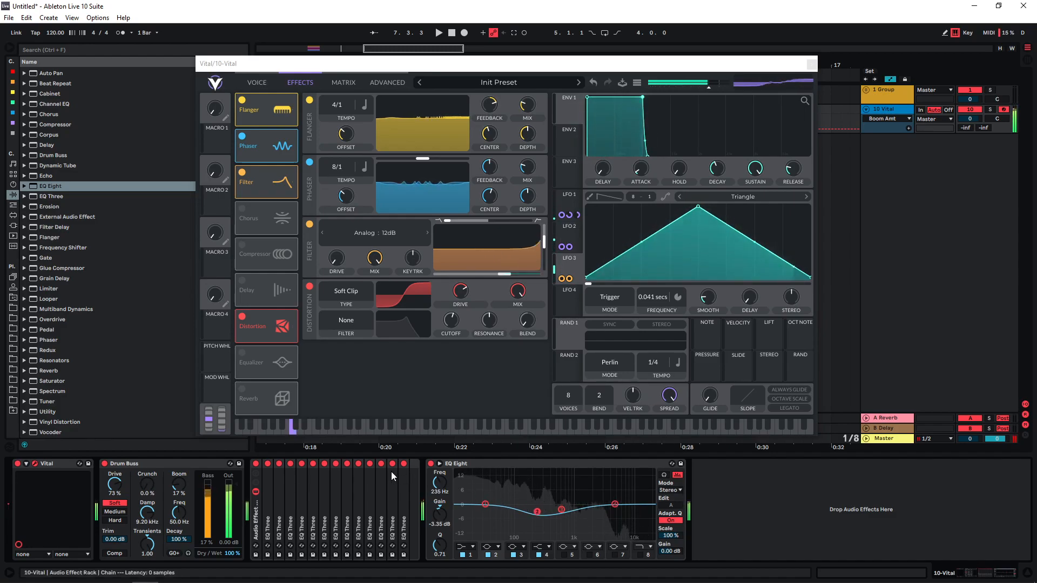
# Add the OTT Multiband Dynamics preset after the EQ Eight, set its amount to 15% and compare it bypassed and active
pyautogui.click(25, 309)
pyautogui.moveTo(53, 382); pyautogui.dragTo(606, 465)
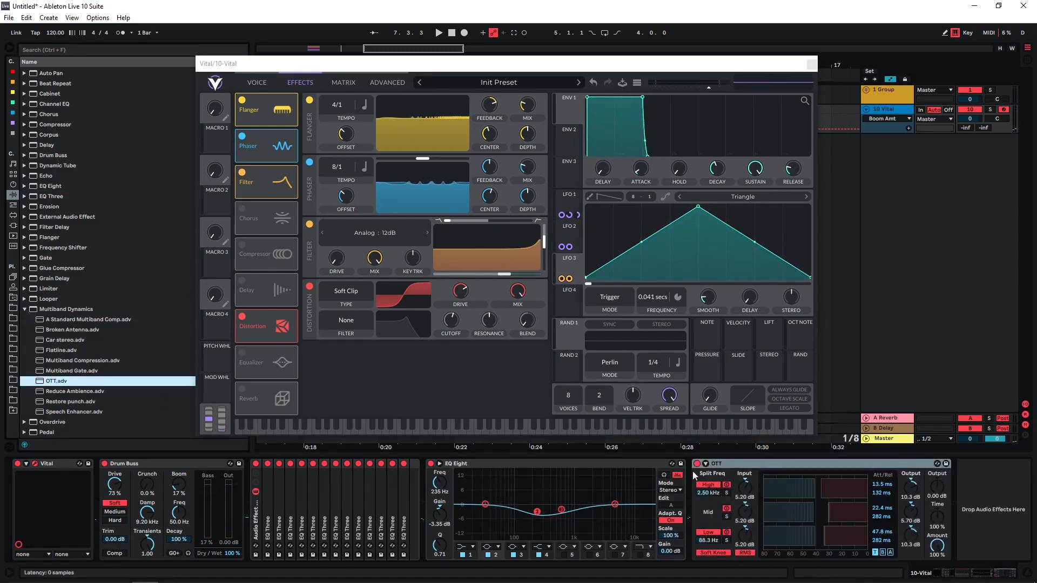
pyautogui.moveTo(937, 546); pyautogui.dragTo(937, 548)
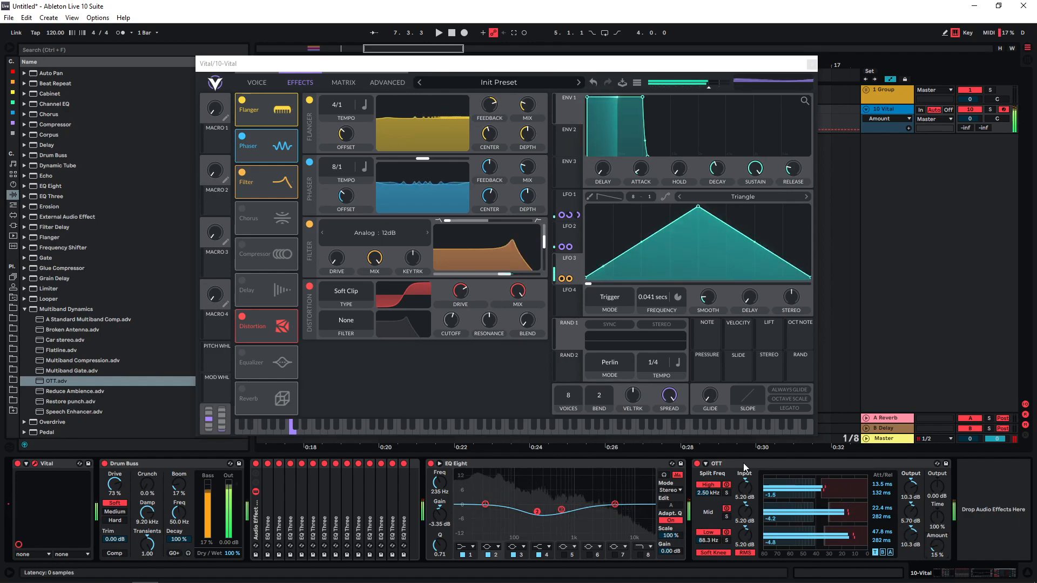
pyautogui.click(696, 464)
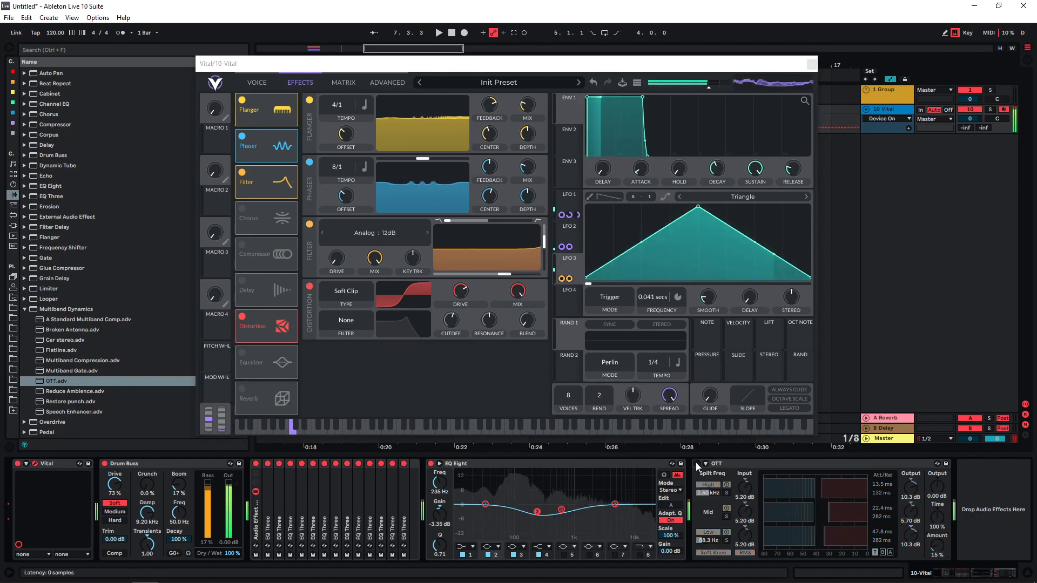
pyautogui.click(696, 464)
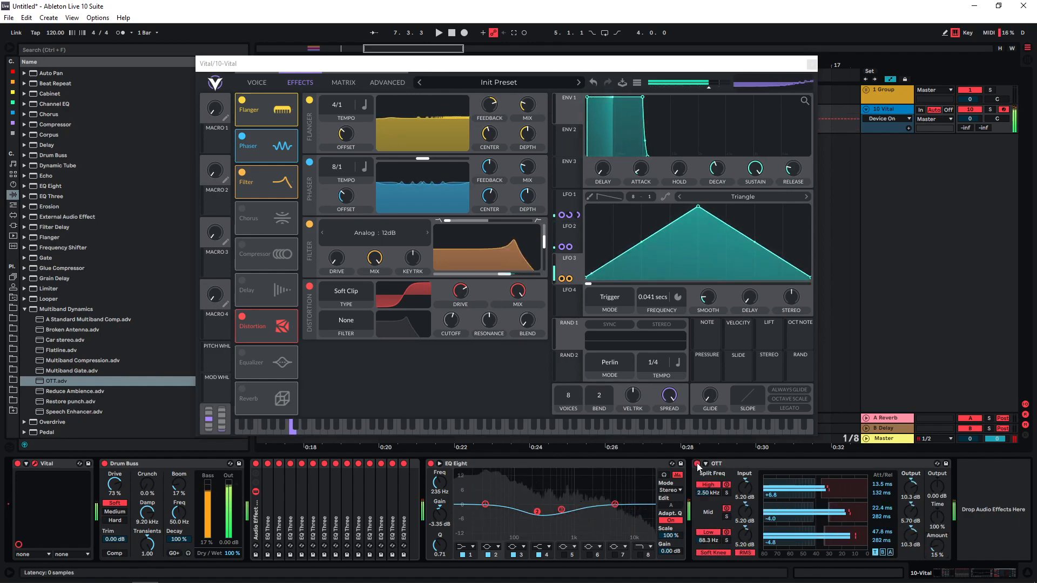
# Add a Saturator at the end of the chain with Soft Clip on and Drive at about 6 dB
pyautogui.click(33, 311)
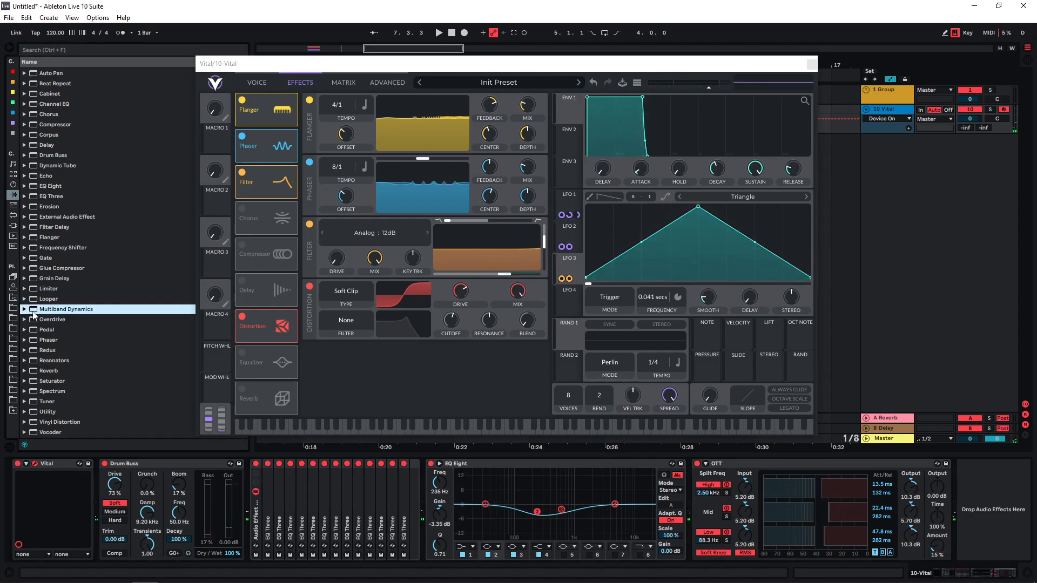
pyautogui.doubleClick(52, 380)
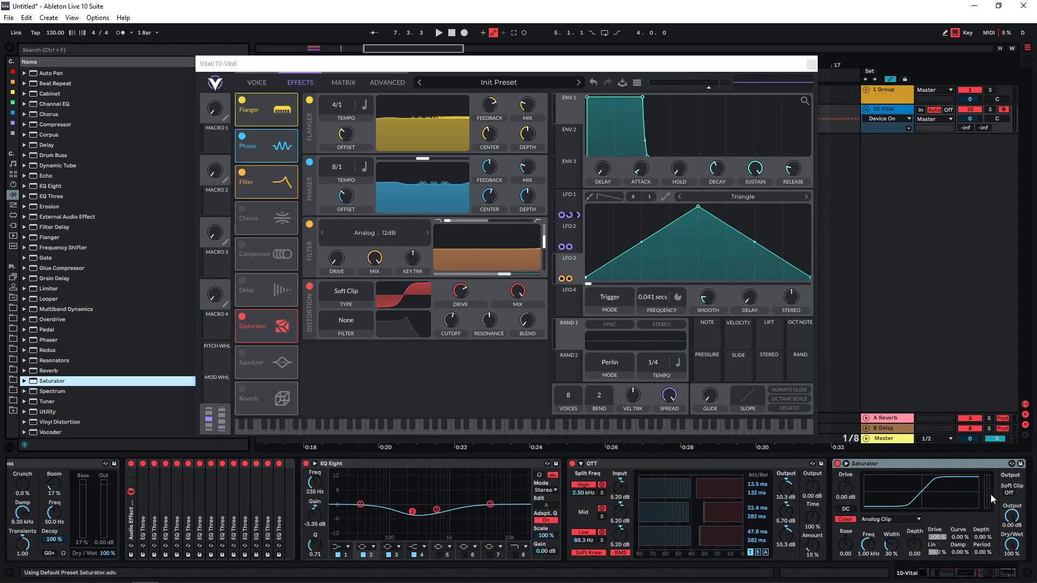
pyautogui.click(1009, 493)
pyautogui.moveTo(844, 489); pyautogui.dragTo(845, 470)
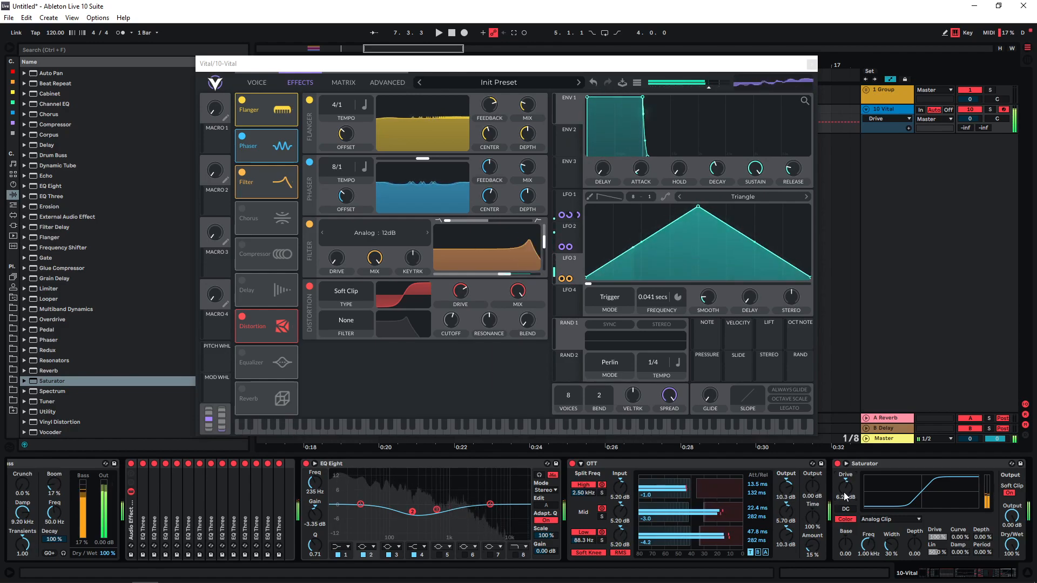
# Create a one-bar MIDI clip at bar 11 on the Vital track and fill it with a single legato C-1 note
pyautogui.press('a')
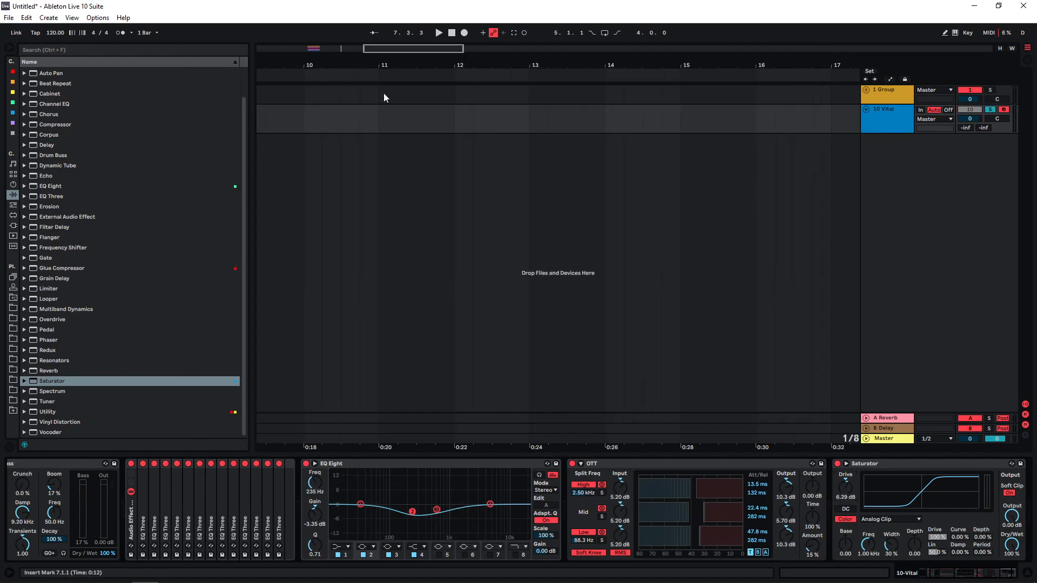
pyautogui.doubleClick(385, 113)
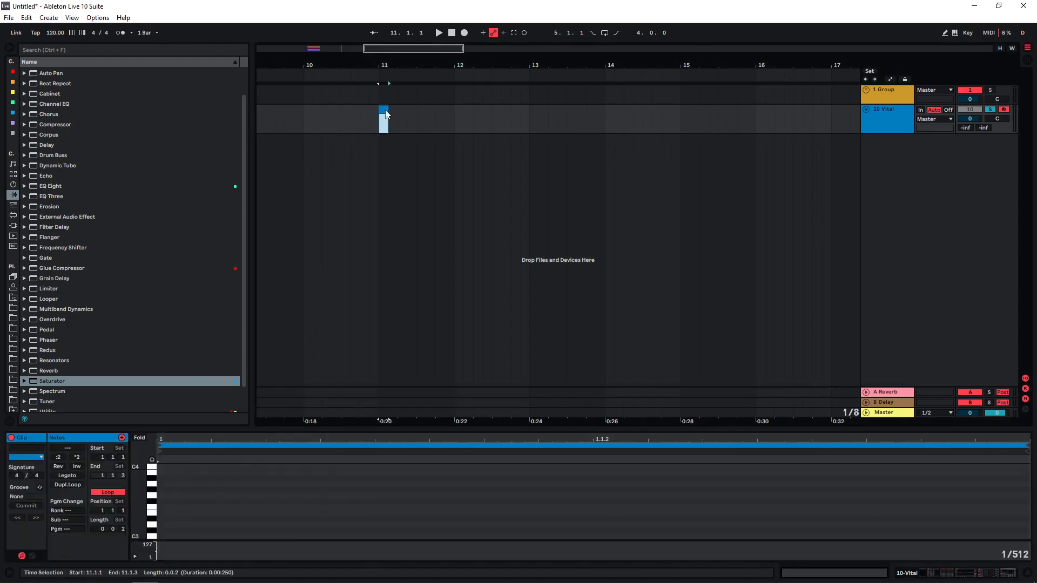
pyautogui.click(185, 507)
pyautogui.scroll(-15, 178, 507)
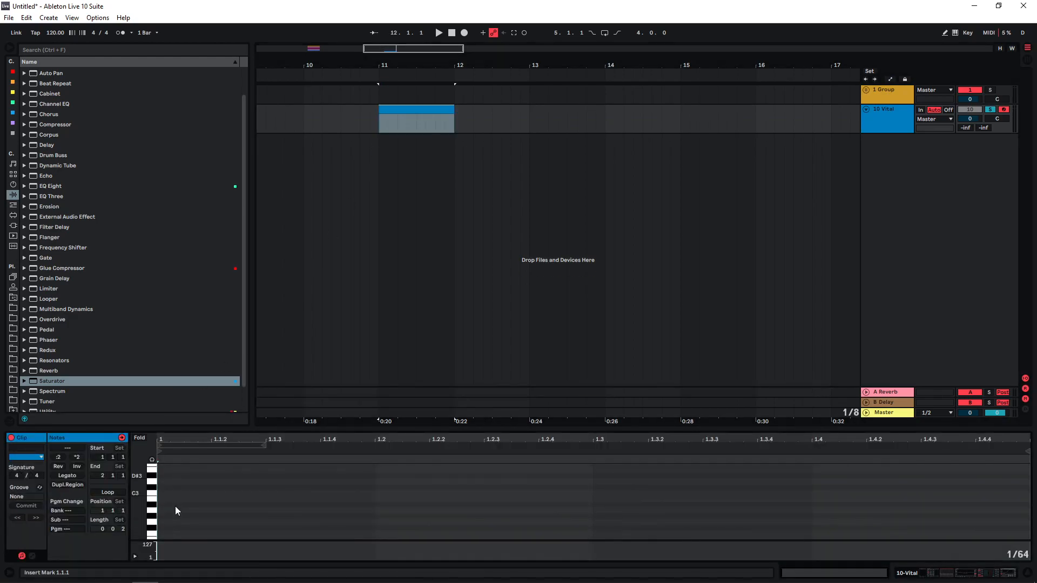
pyautogui.doubleClick(166, 513)
pyautogui.click(72, 475)
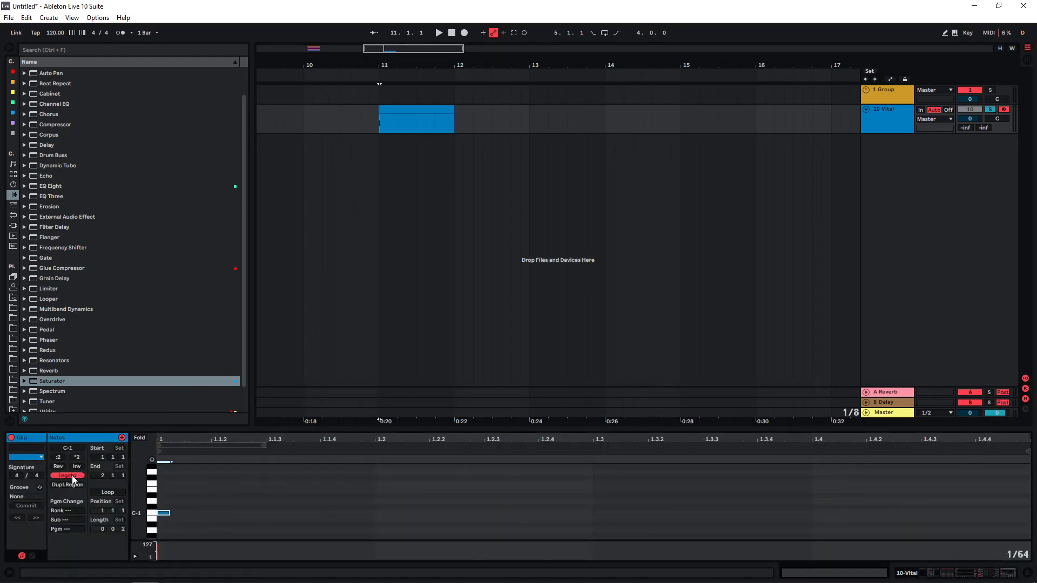
# Insert an audio track below the Vital track and play the new MIDI clip from bar 11
pyautogui.click(377, 210)
pyautogui.click(889, 125)
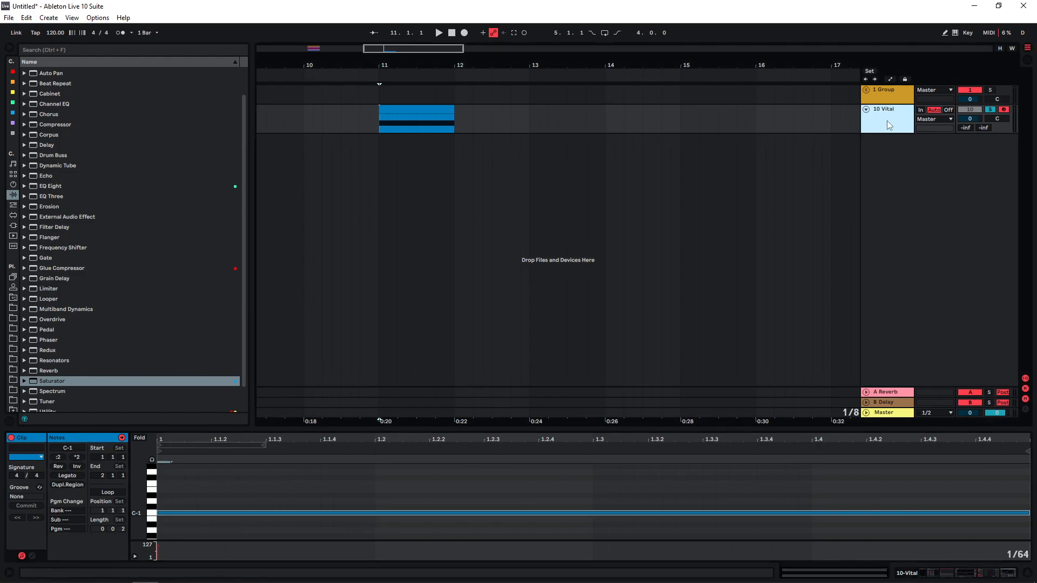
pyautogui.hotkey('ctrl', 't')
pyautogui.click(377, 121)
pyautogui.press('space')
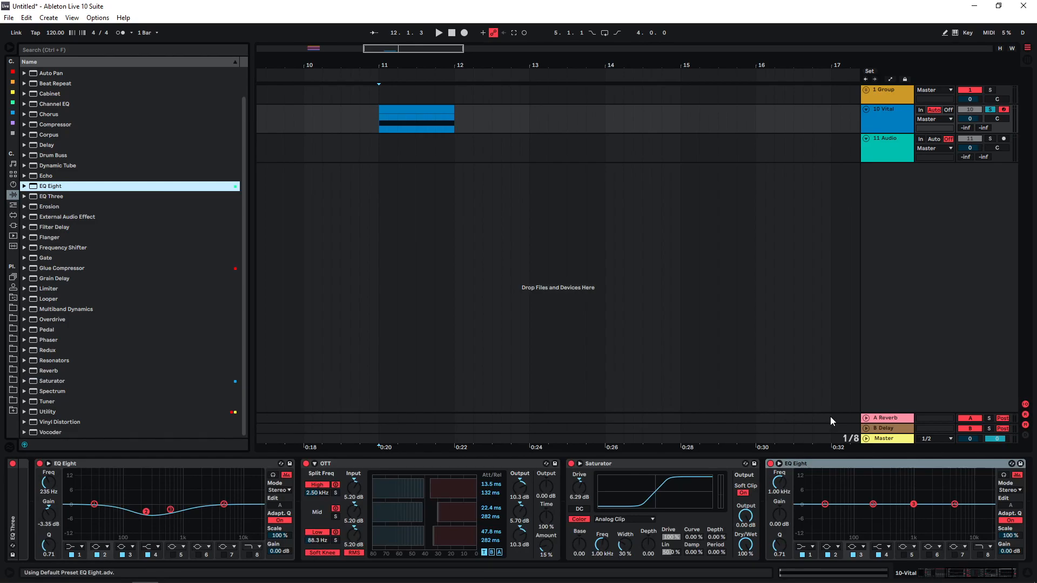
# Enable the band 8 high cut in the EQ Eight after the Saturator, automate its frequency downward from 22 kHz at bar 11, and audition it
pyautogui.click(979, 556)
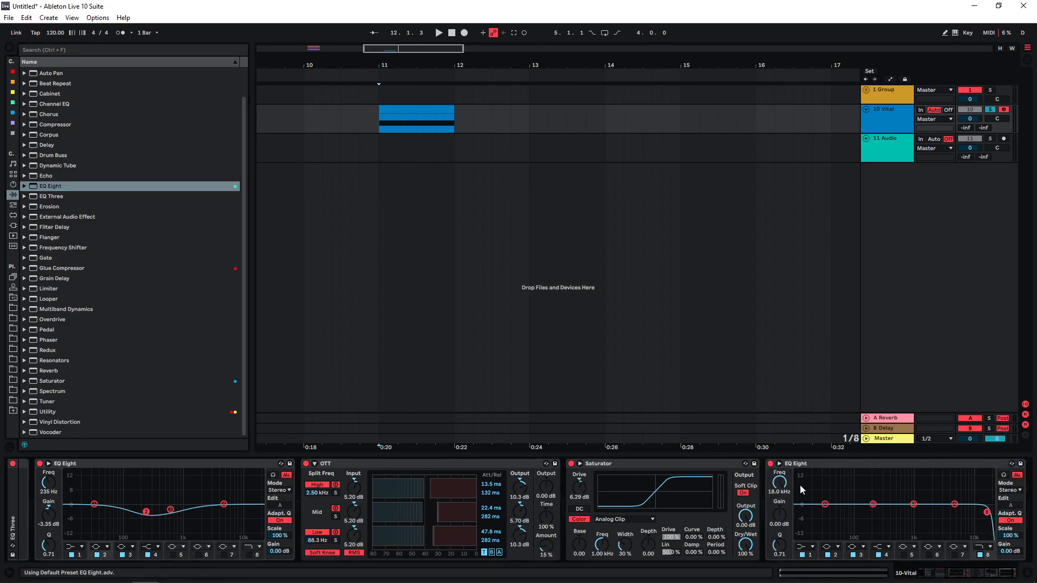
pyautogui.moveTo(782, 484); pyautogui.dragTo(782, 490)
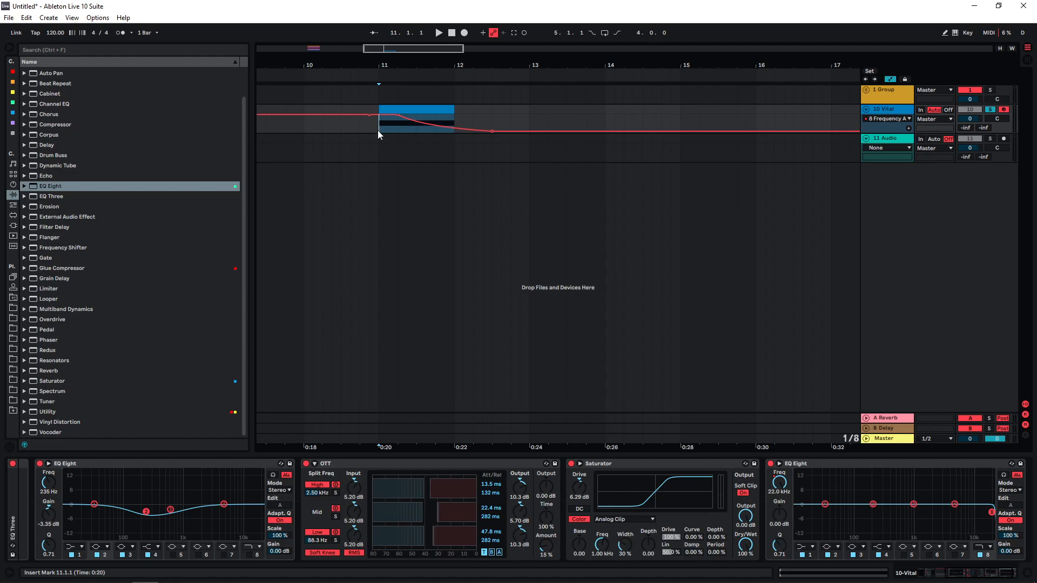
pyautogui.press('space')
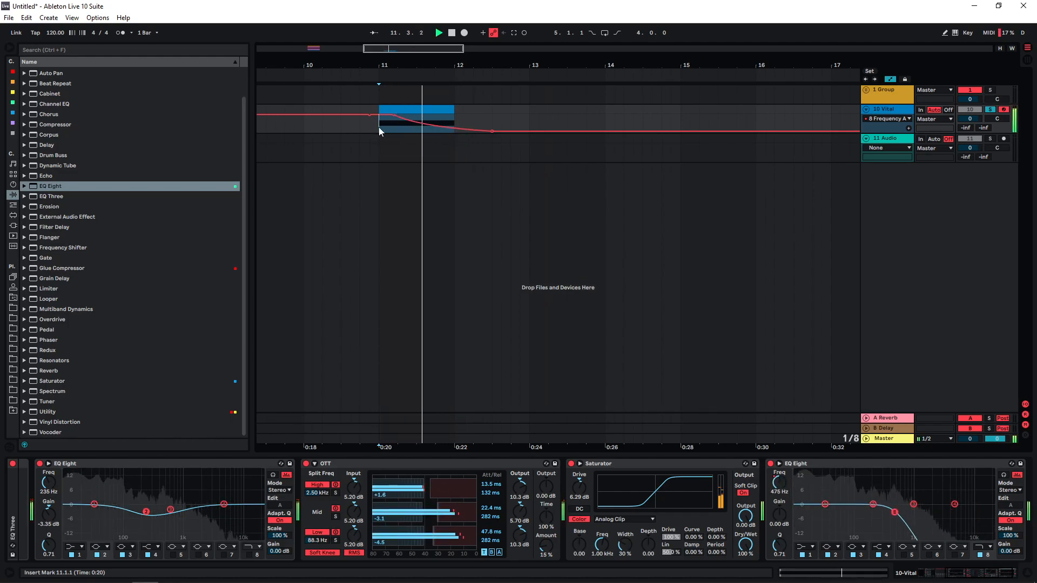
pyautogui.press('space')
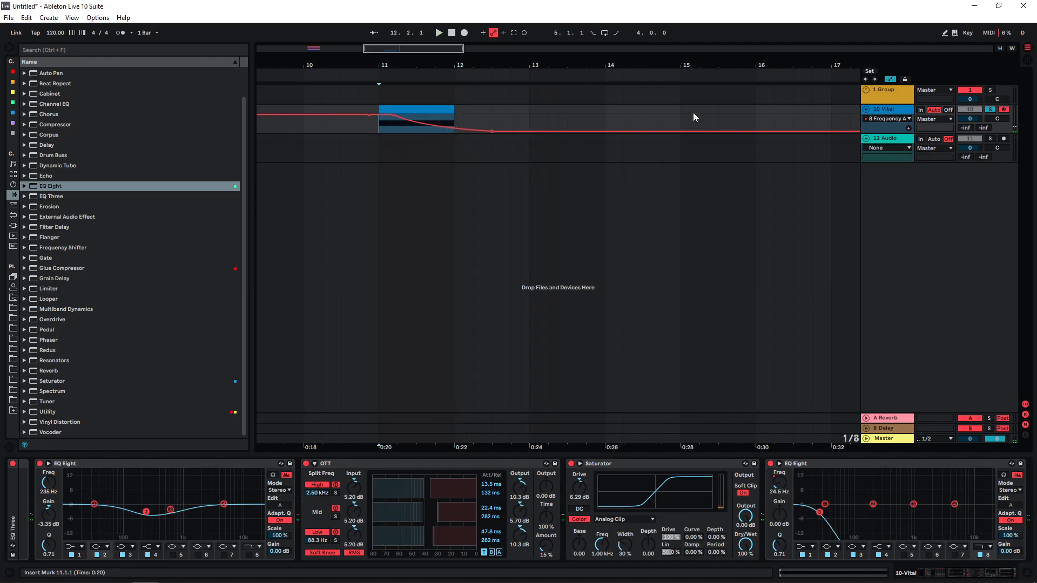
# Reopen the Vital window on its oscillator and filter settings and review the EQ Three rack in the device chain
pyautogui.moveTo(962, 574); pyautogui.dragTo(928, 576)
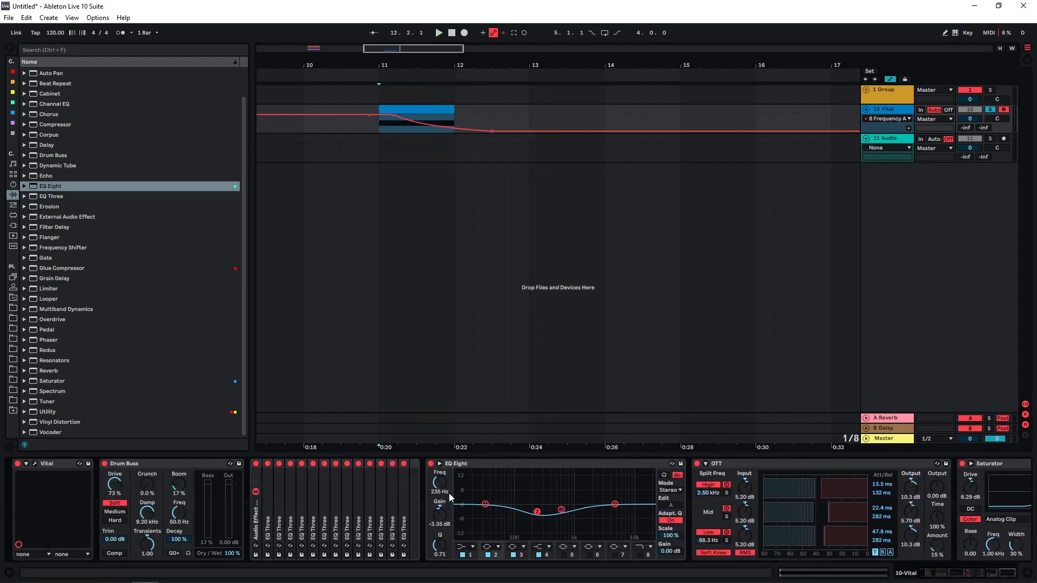
pyautogui.click(35, 464)
pyautogui.moveTo(265, 63); pyautogui.dragTo(282, 126)
pyautogui.click(274, 144)
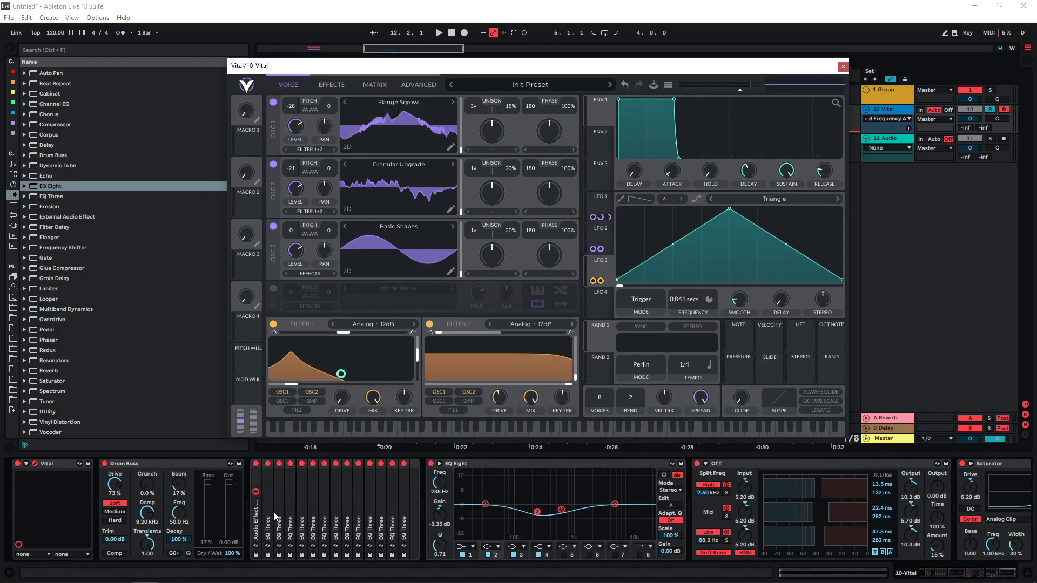
pyautogui.click(336, 510)
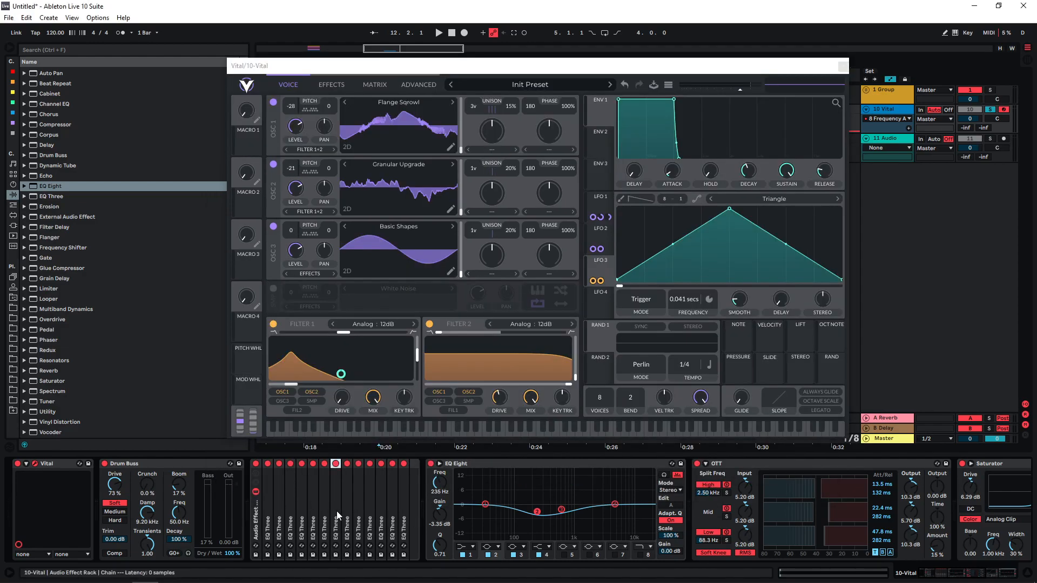